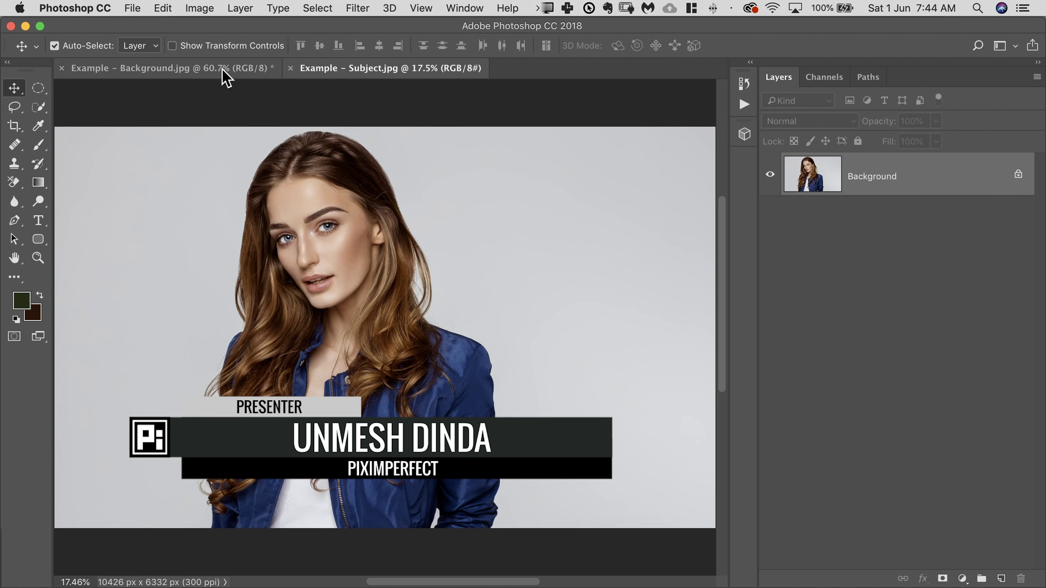
# - Copy the whole Subject.jpg portrait and paste it into Background.jpg as a new layer
pyautogui.click(225, 69)
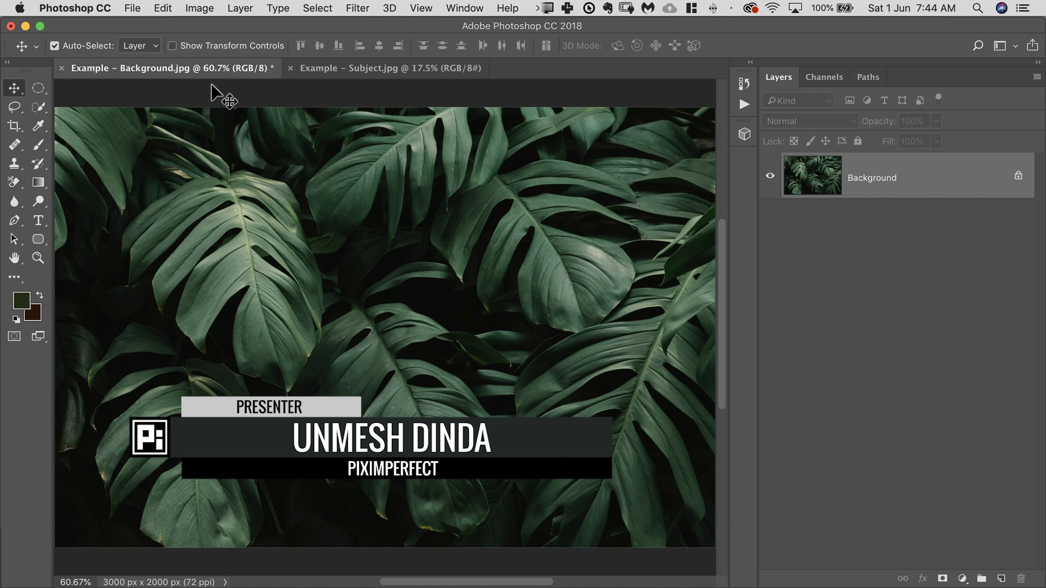
pyautogui.click(354, 73)
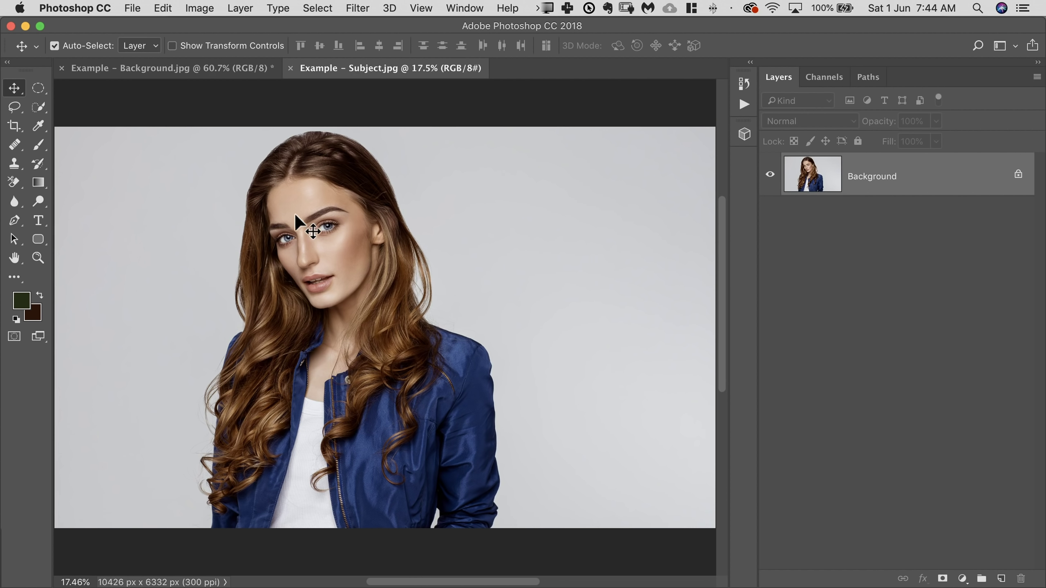
pyautogui.press('super+a')
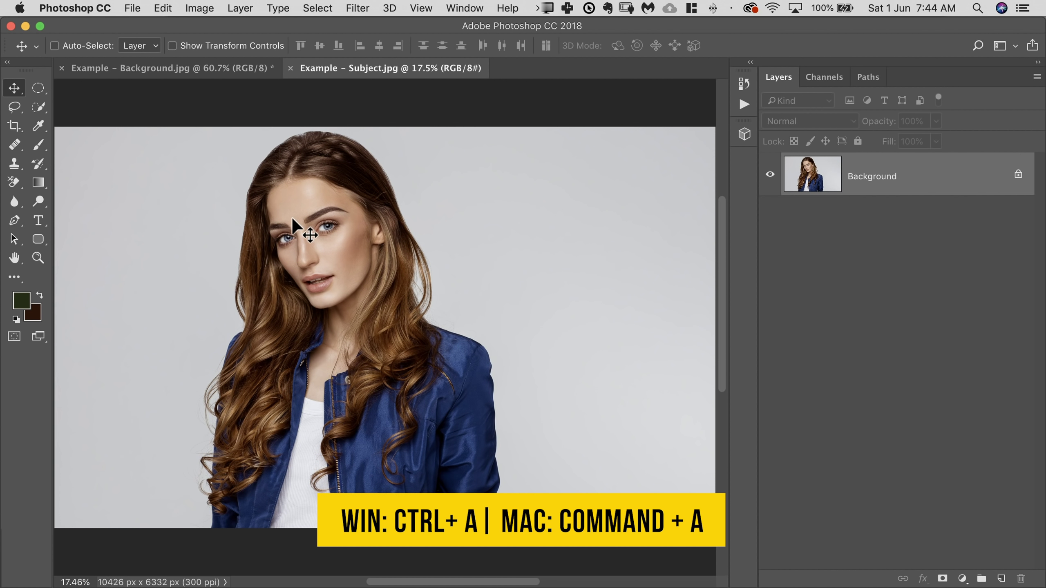
pyautogui.press('super+a')
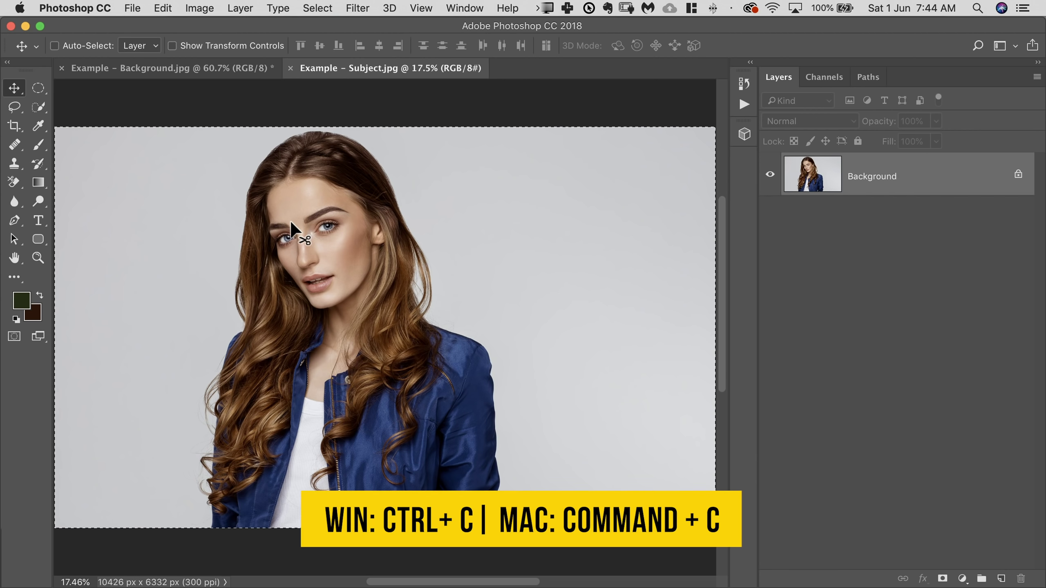
pyautogui.press('super+c')
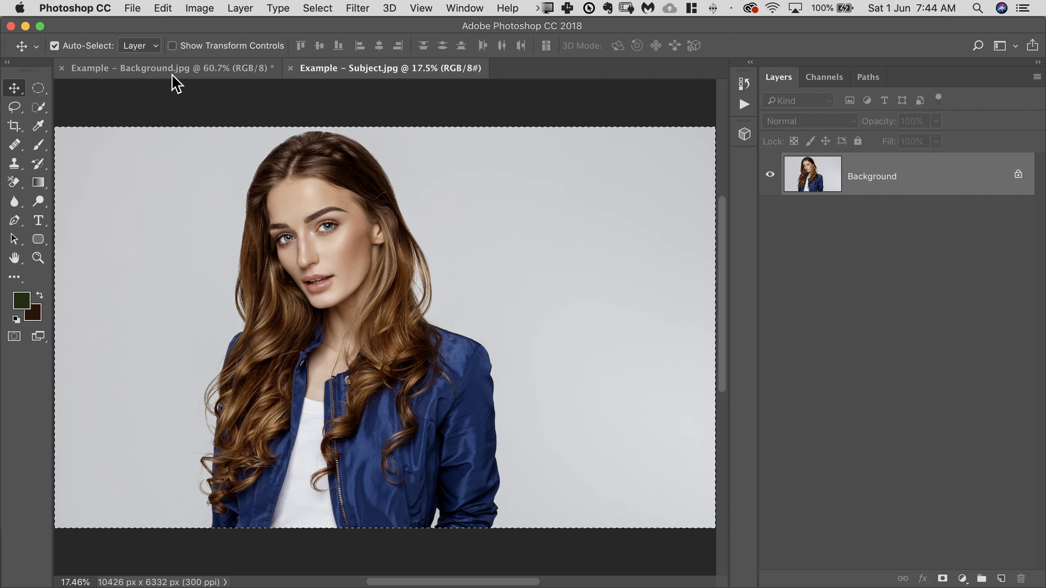
pyautogui.click(173, 69)
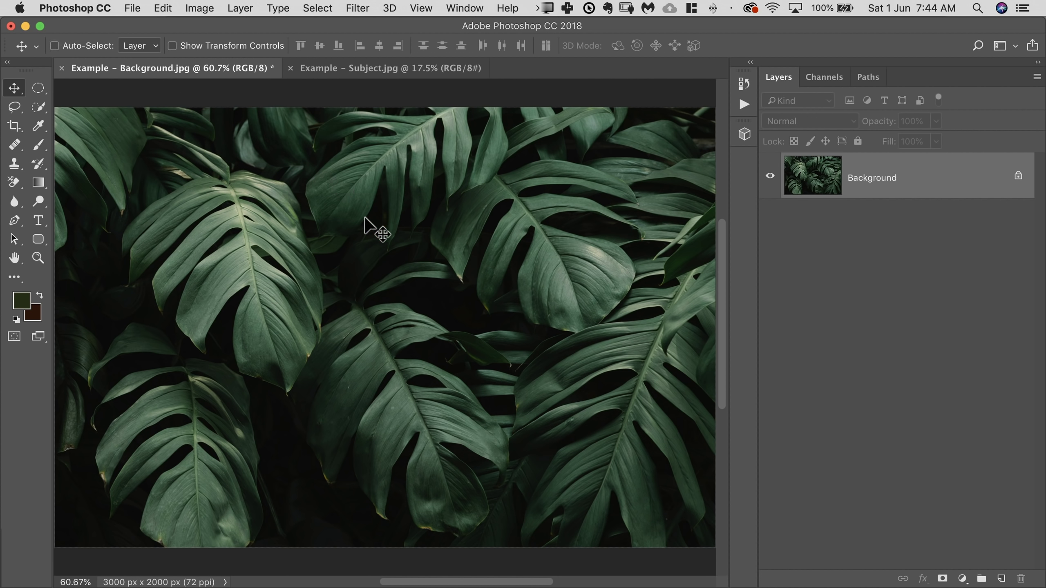
pyautogui.press('super+v')
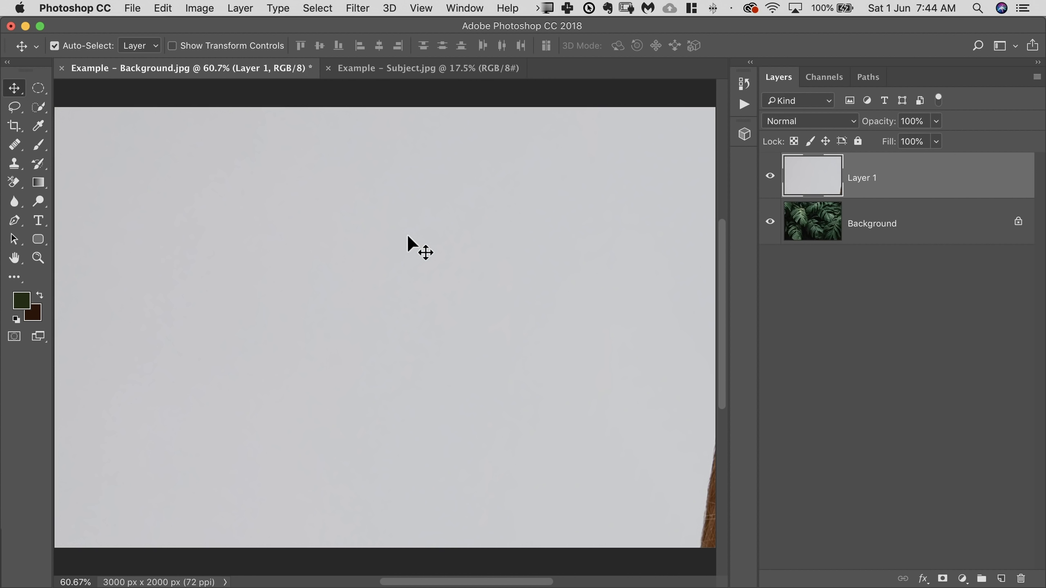
# - Shrink the oversized pasted portrait to about half size, fit the canvas in view and re-enter Free Transform
pyautogui.press('super+space')
pyautogui.moveTo(416, 236)
pyautogui.mouseDown()
pyautogui.moveTo(366, 236)
pyautogui.moveTo(406, 236)
pyautogui.mouseUp()
pyautogui.press('super+t')
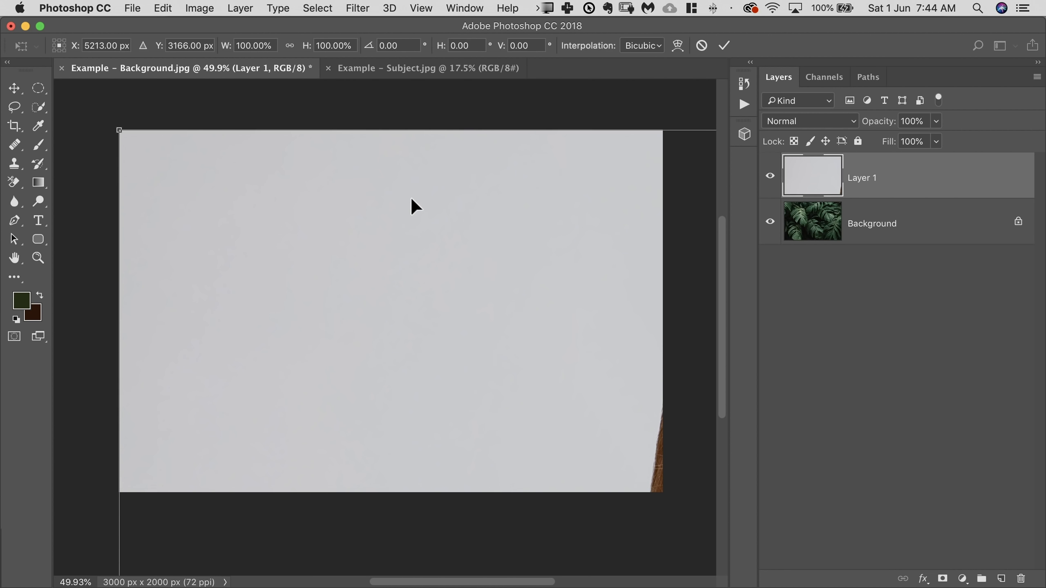
pyautogui.scroll(-5, 410, 197)
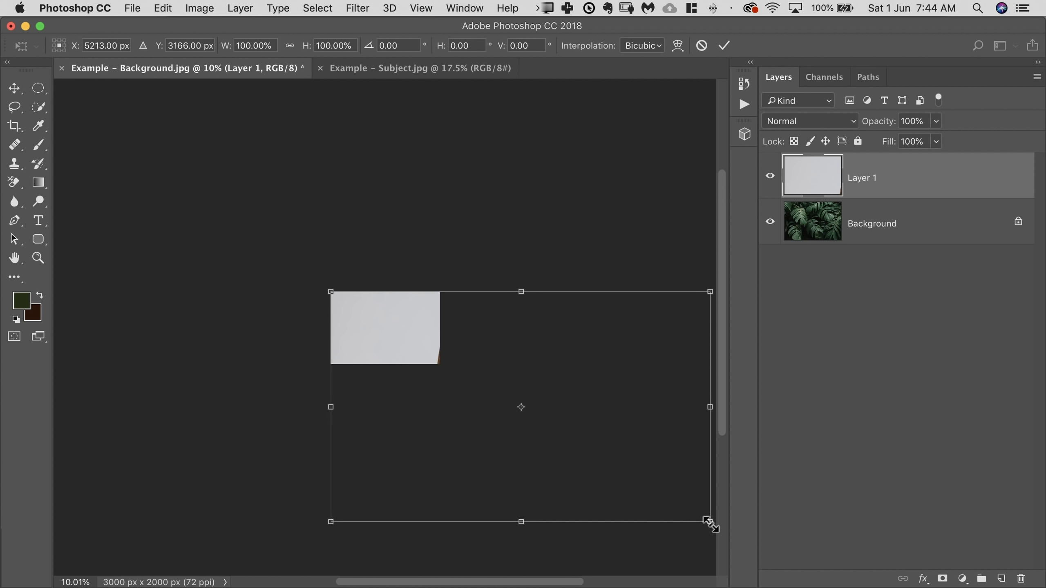
pyautogui.moveTo(710, 522); pyautogui.dragTo(480, 394)
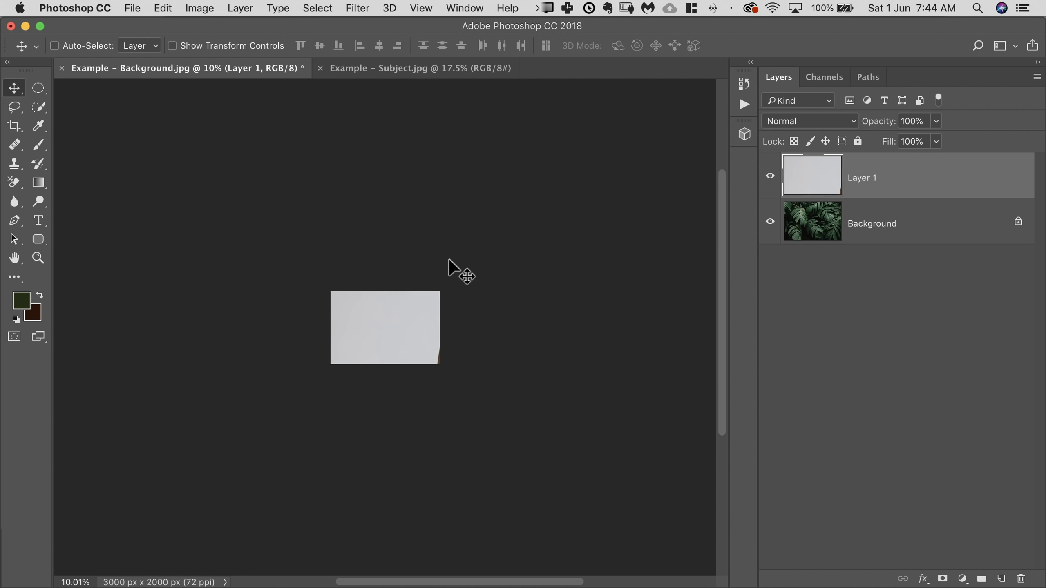
pyautogui.press('super+0')
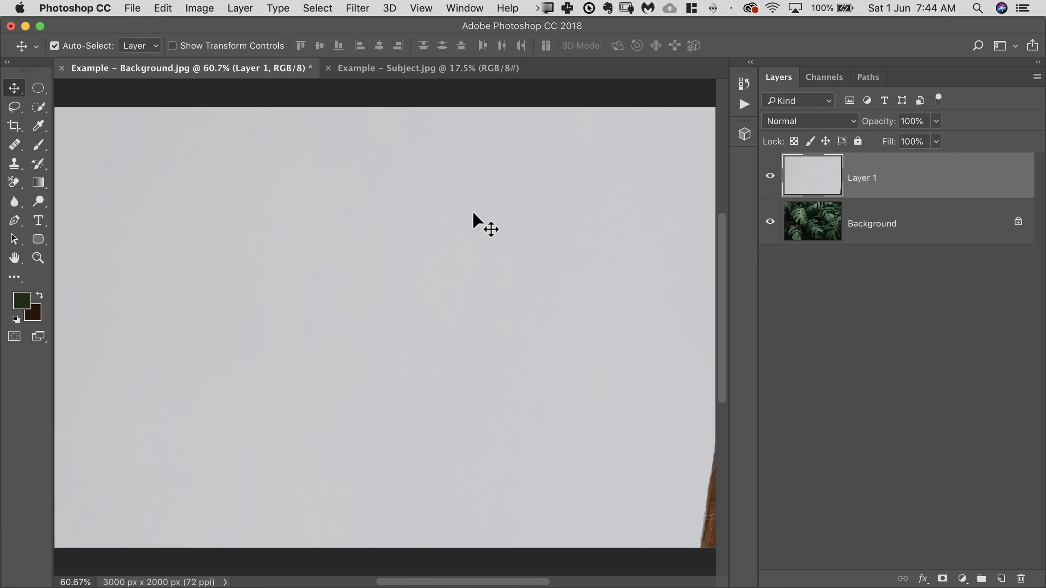
pyautogui.press('super+t')
# - Zoom out and drag the corner handle to scale the portrait to about 35.6%
pyautogui.rightClick(349, 167)
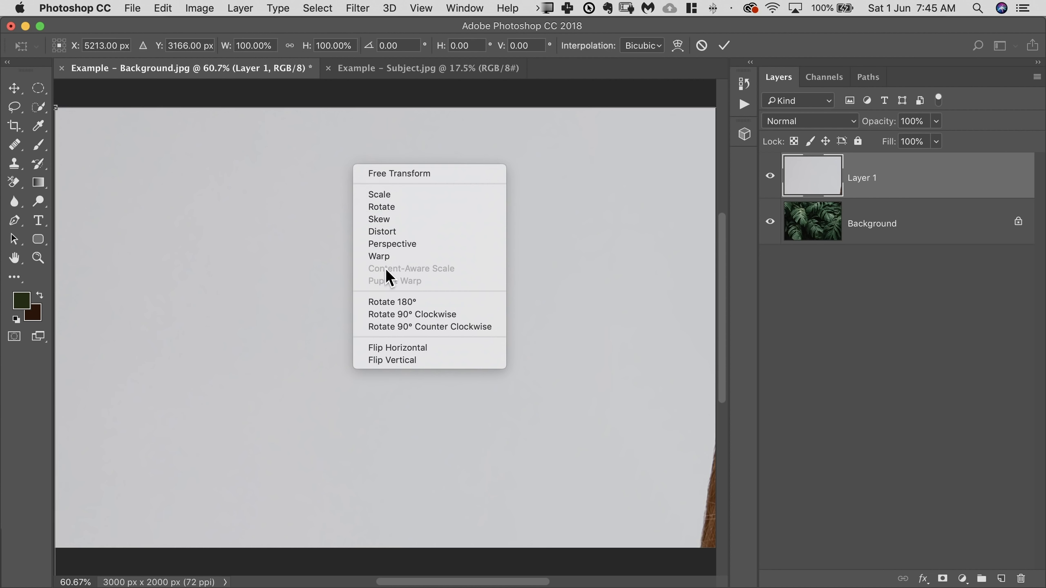
pyautogui.click(769, 338)
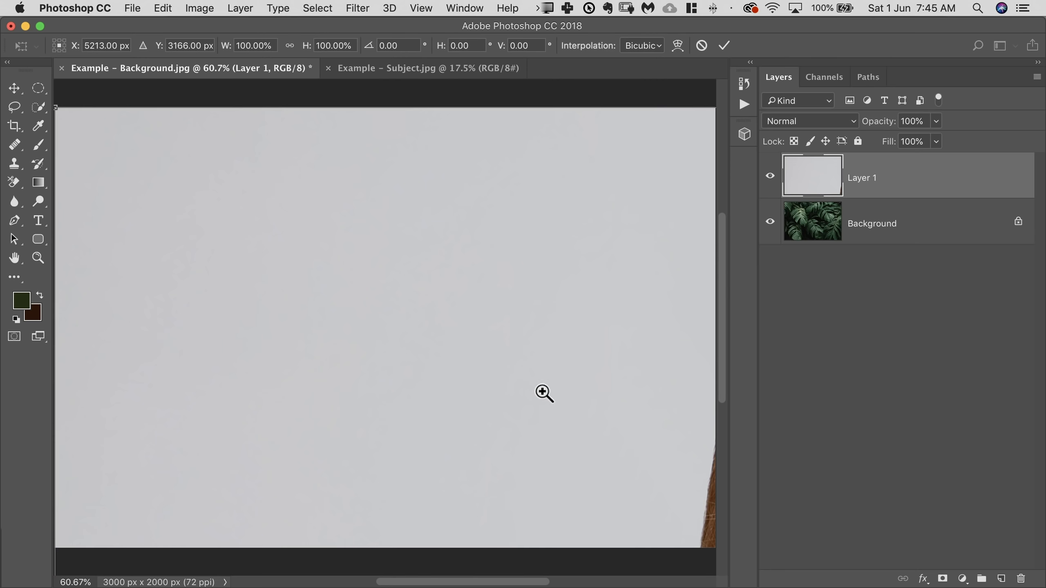
pyautogui.moveTo(541, 390); pyautogui.dragTo(263, 211)
pyautogui.moveTo(404, 285); pyautogui.dragTo(362, 280)
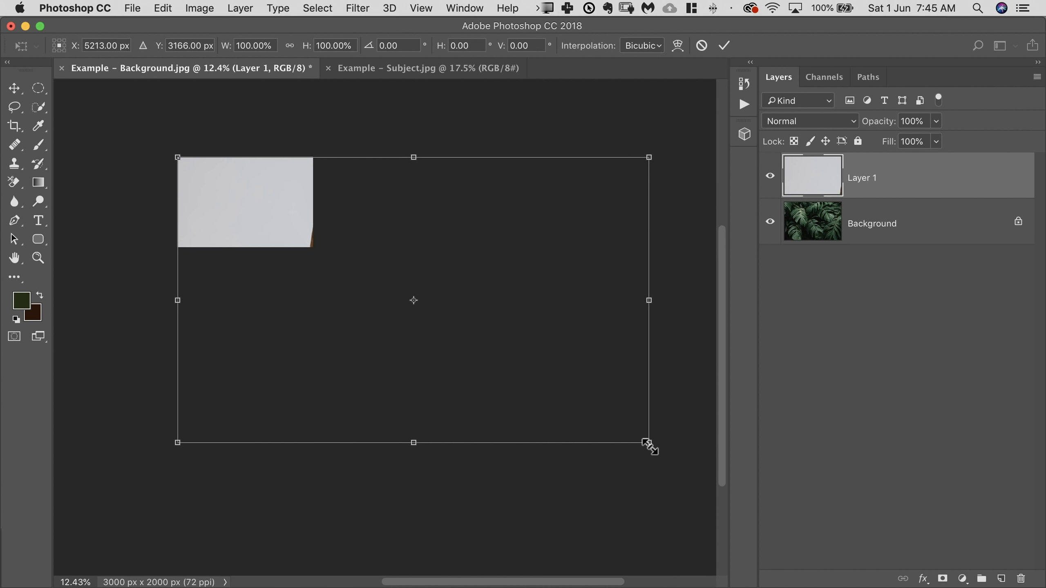
pyautogui.moveTo(649, 442); pyautogui.dragTo(351, 254)
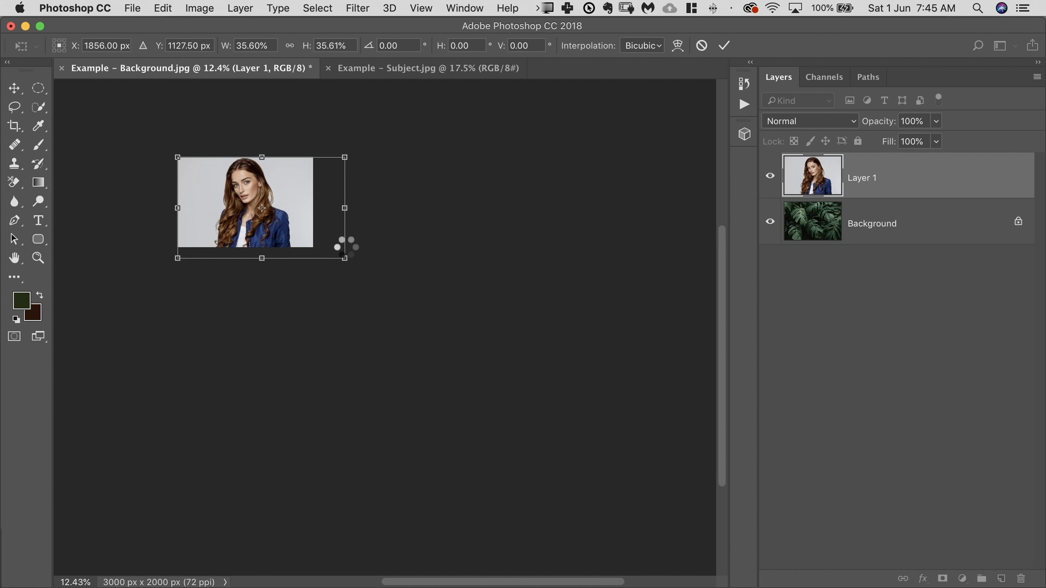
# - Commit the resize, delete Layer 1, and paste a fresh copy of the Subject.jpg portrait
pyautogui.press('Return')
pyautogui.press('super+0')
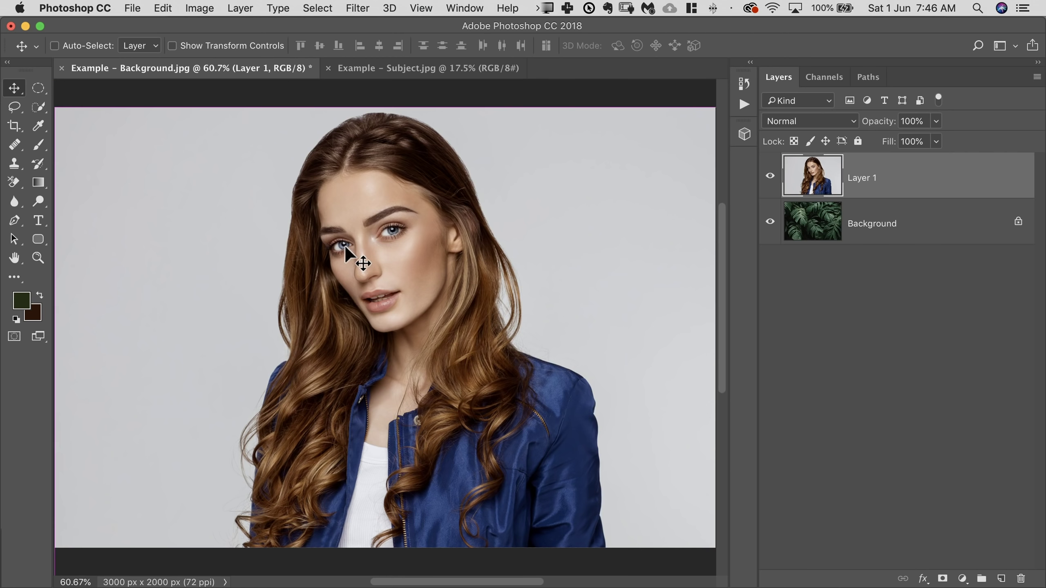
pyautogui.moveTo(941, 182); pyautogui.dragTo(1021, 579)
pyautogui.click(418, 70)
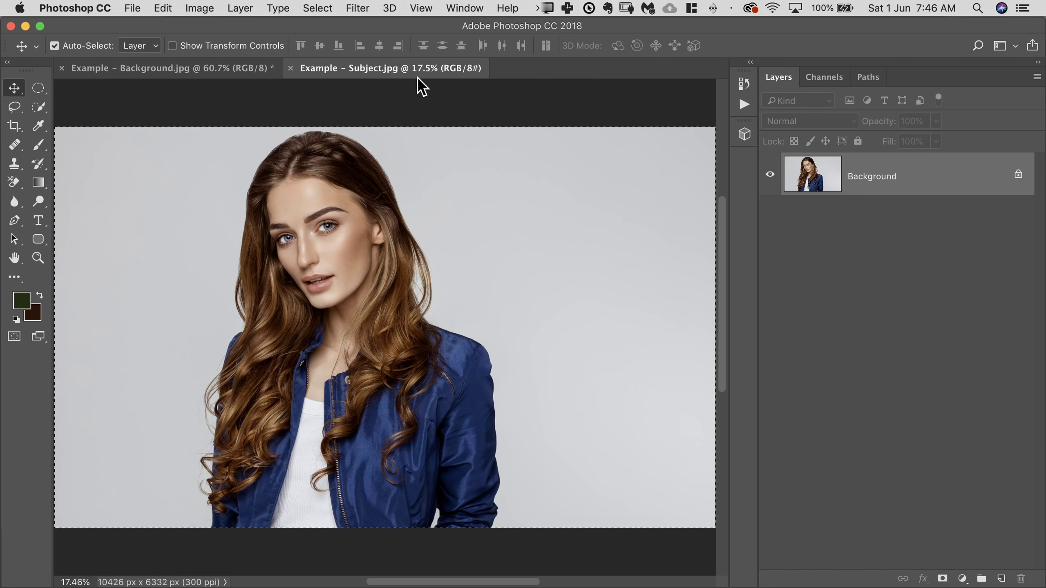
pyautogui.press('super+a')
pyautogui.press('super+c')
pyautogui.click(186, 71)
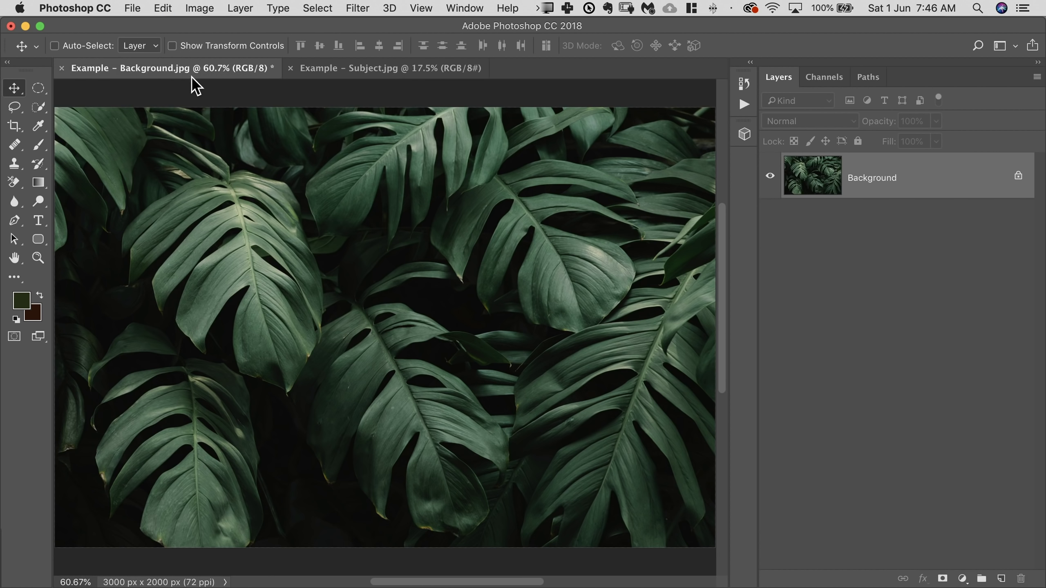
pyautogui.press('super+v')
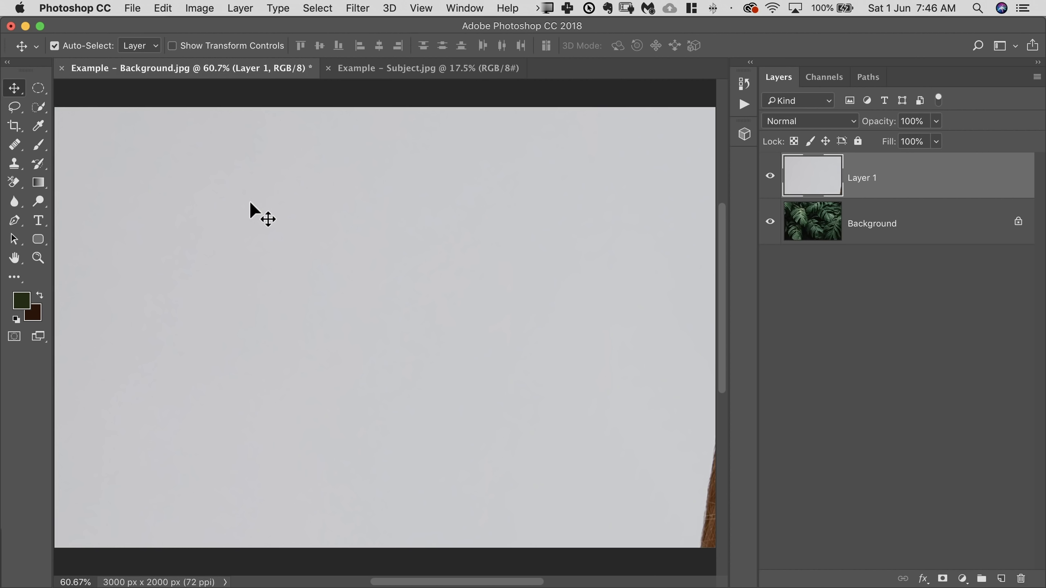
# - Run the 'PiX - Fit to Canvas' action on the newly pasted portrait
pyautogui.click(746, 107)
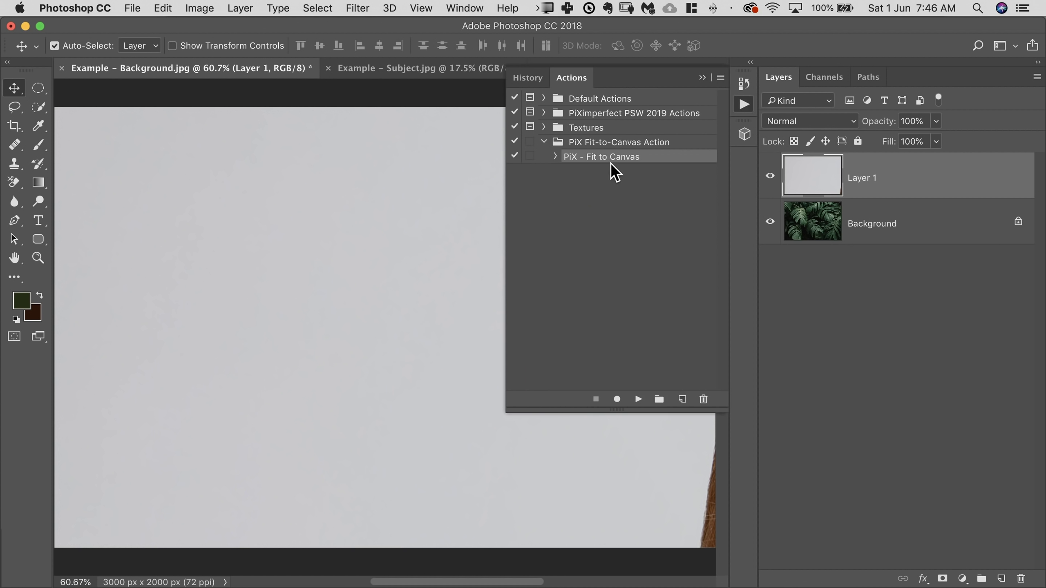
pyautogui.click(639, 399)
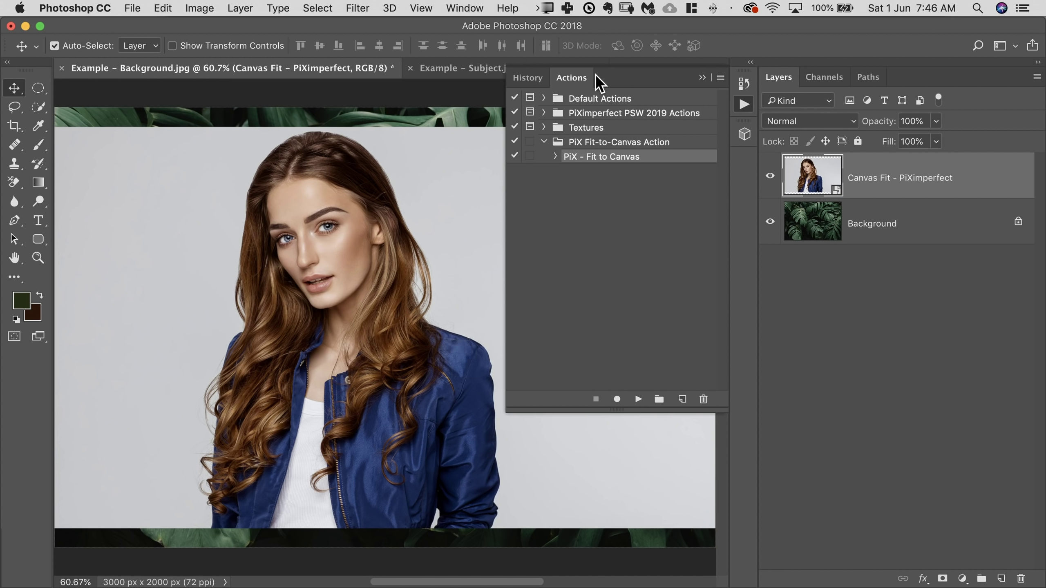
pyautogui.click(702, 78)
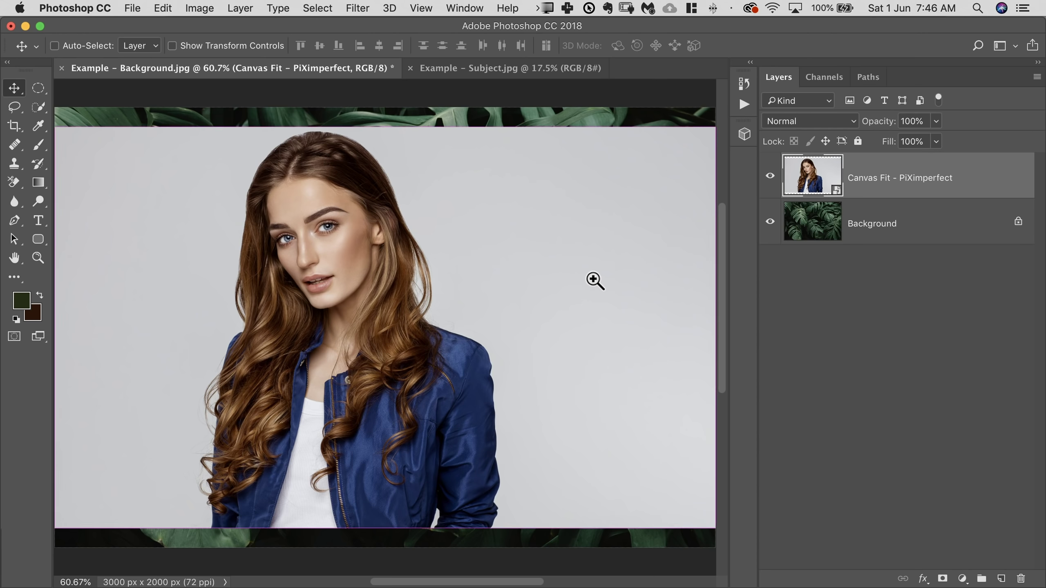
pyautogui.moveTo(590, 280); pyautogui.dragTo(572, 281)
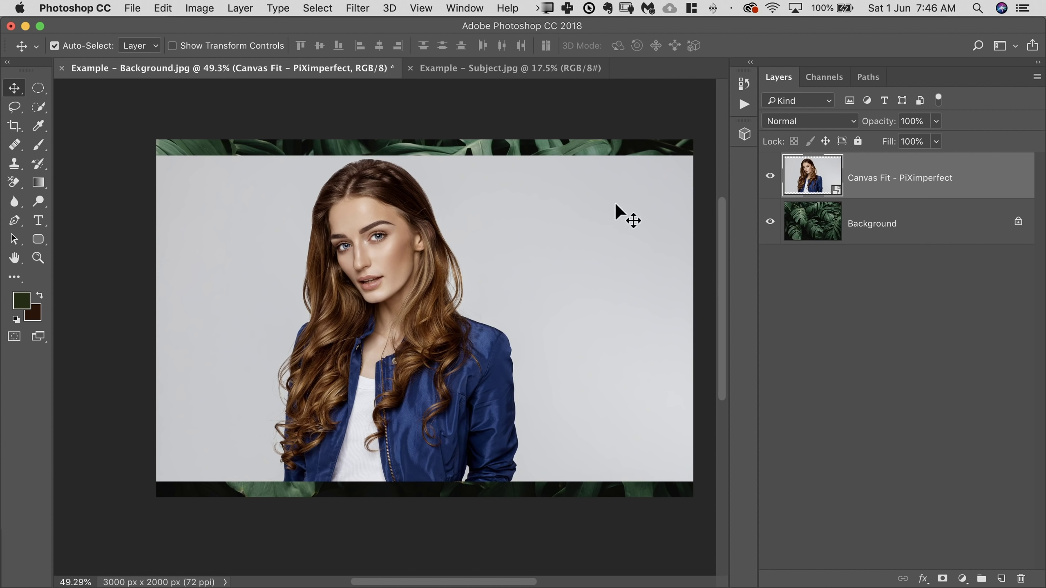
# - Drag the 'Canvas Fit - PiXimperfect' layer to the Layers panel trash
pyautogui.press('super+0')
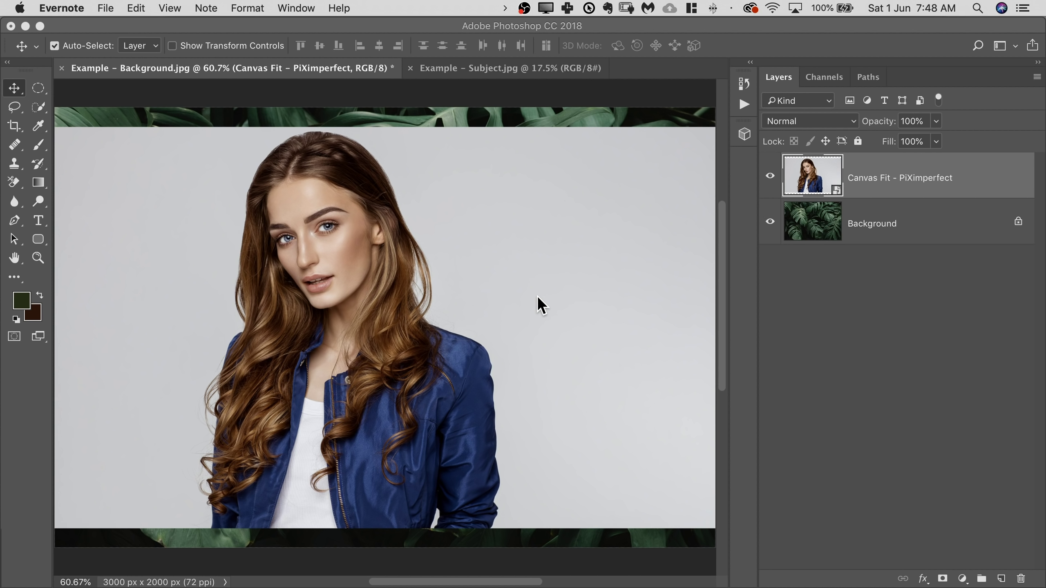
pyautogui.moveTo(980, 189); pyautogui.dragTo(1020, 579)
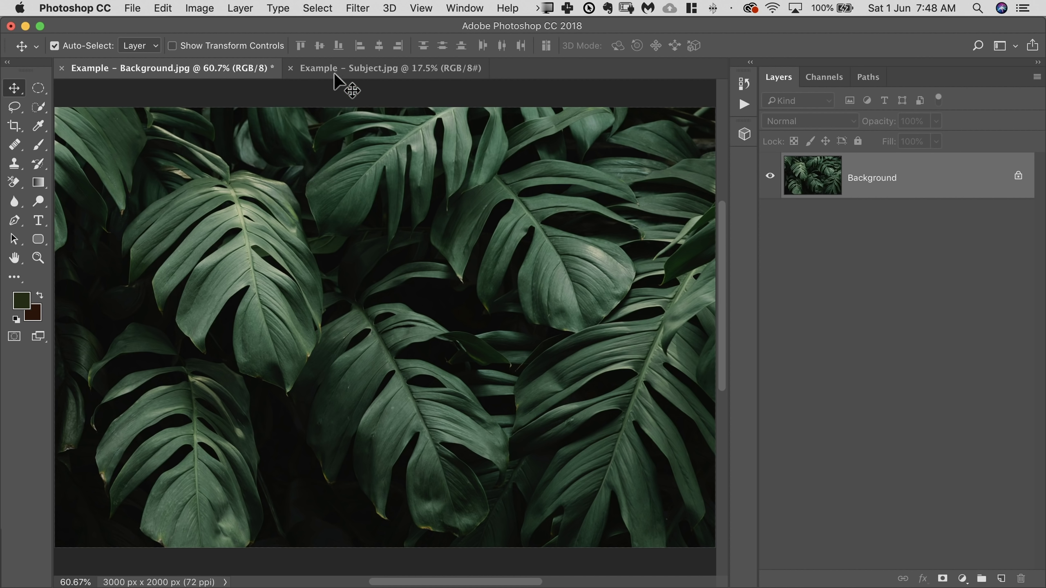
pyautogui.click(344, 65)
pyautogui.press('super+a')
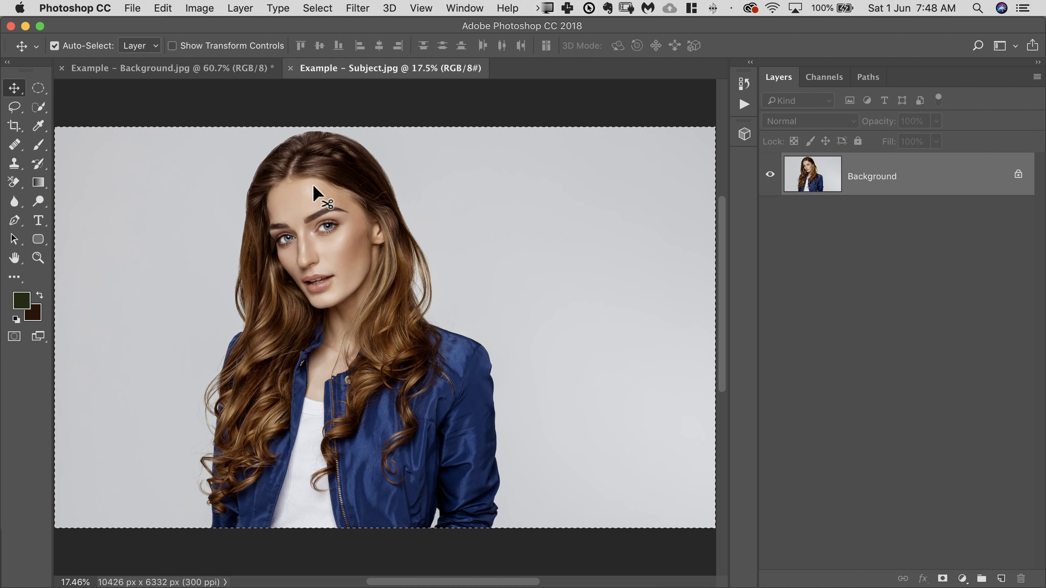
pyautogui.press('super')
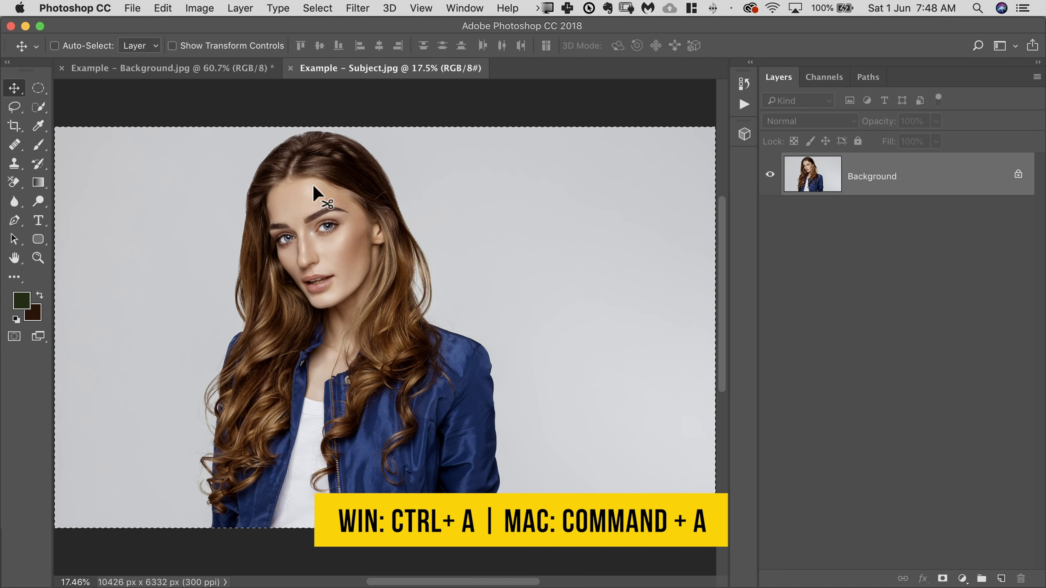
pyautogui.press('super+c')
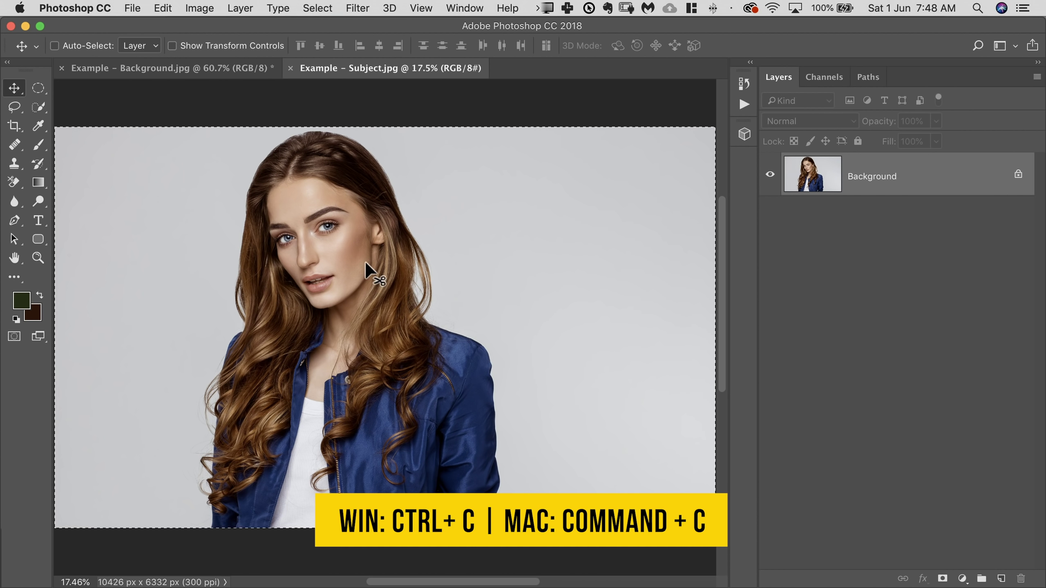
pyautogui.click(202, 65)
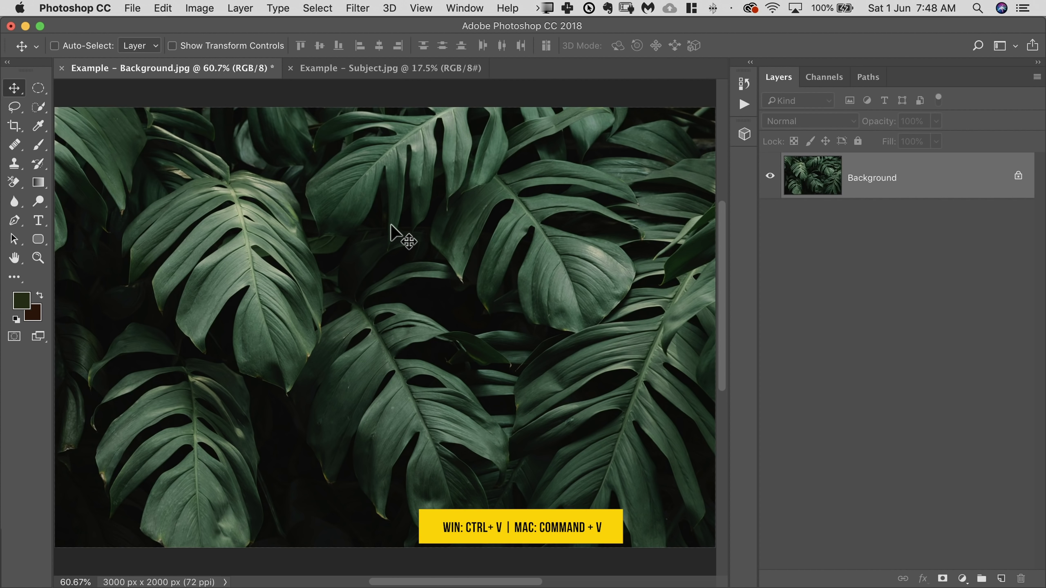
pyautogui.press('super+v')
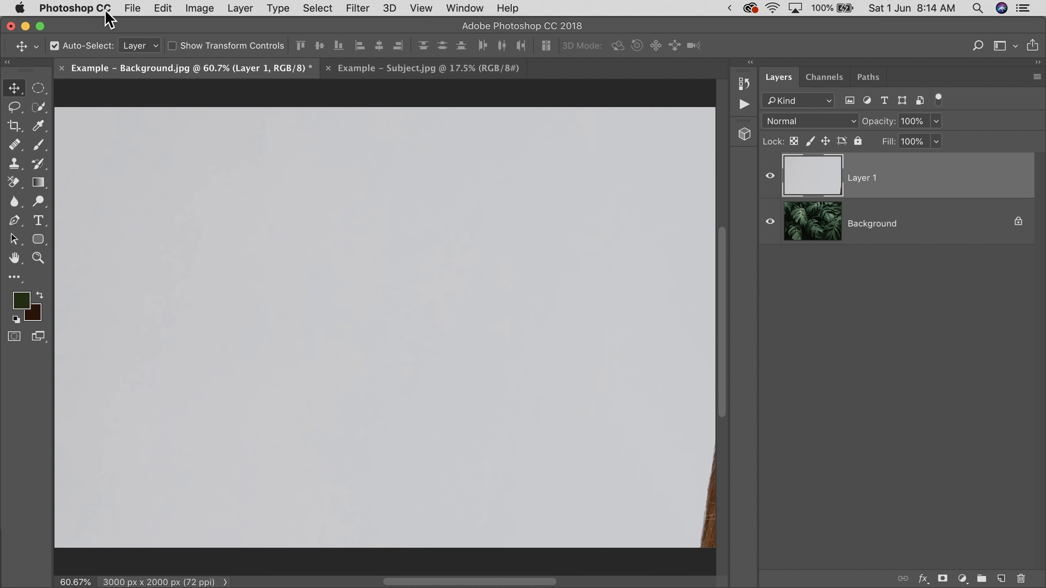
pyautogui.click(76, 8)
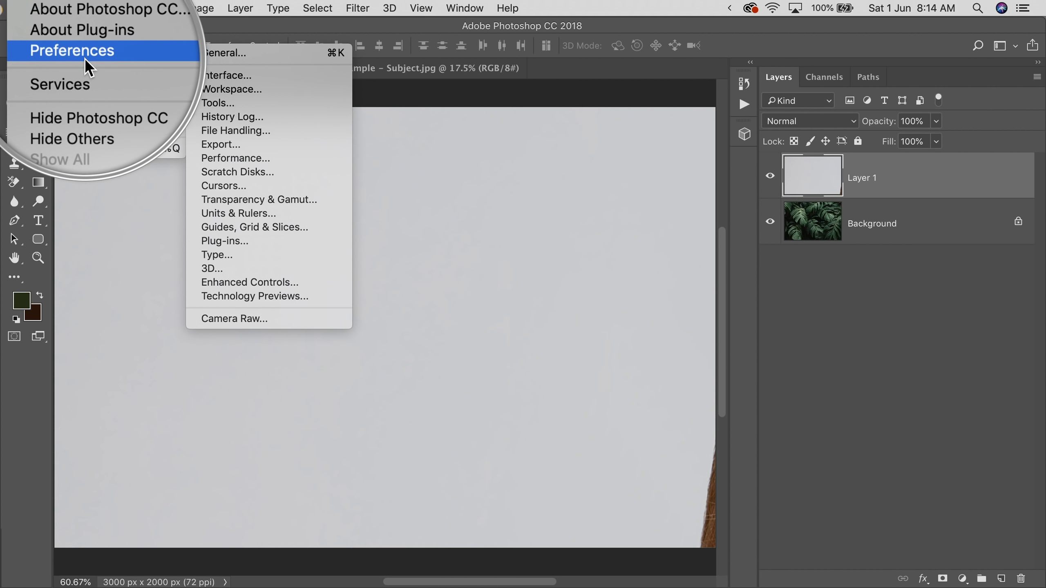
pyautogui.moveTo(91, 54)
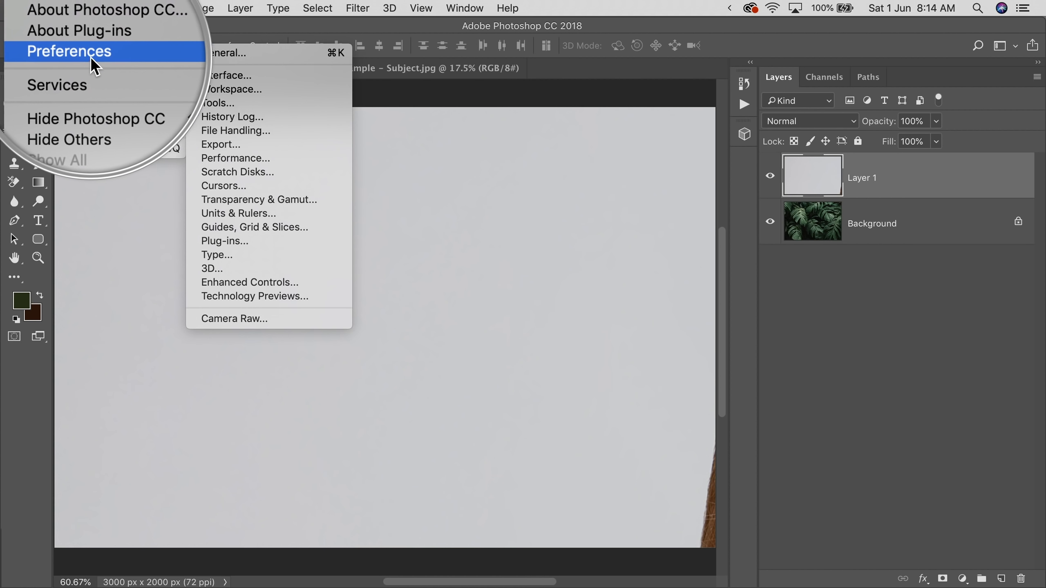
pyautogui.click(218, 54)
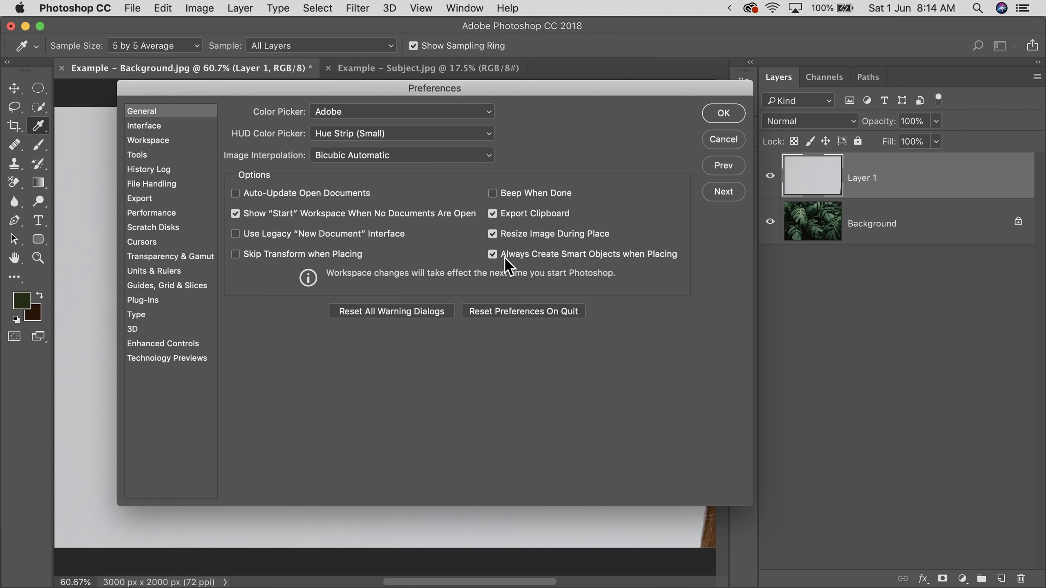
pyautogui.click(727, 115)
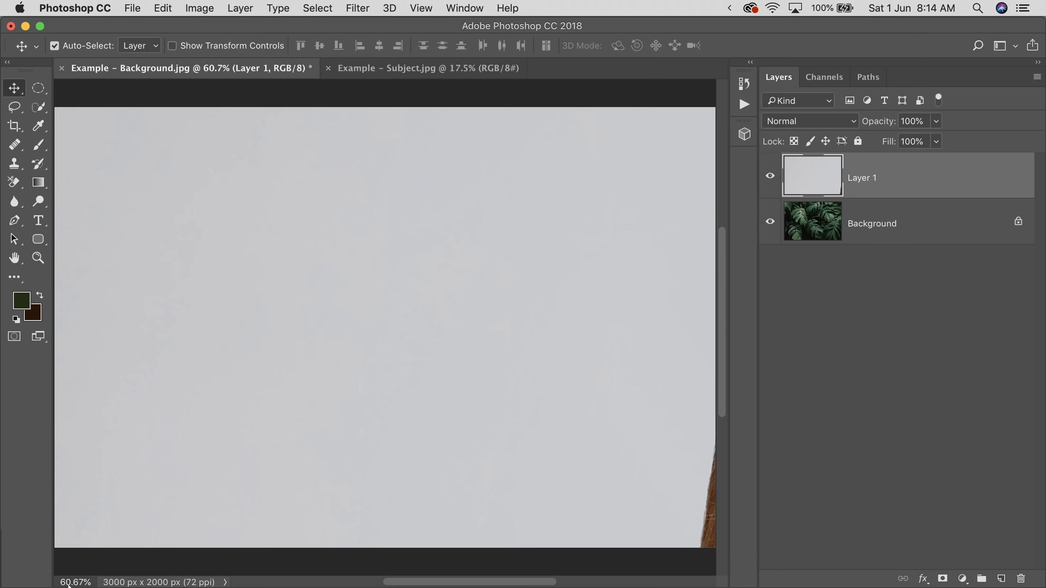
# - Drag Example - Subject.jpg from Finder onto the canvas and commit it at its fitted 28.77% size
pyautogui.click(43, 573)
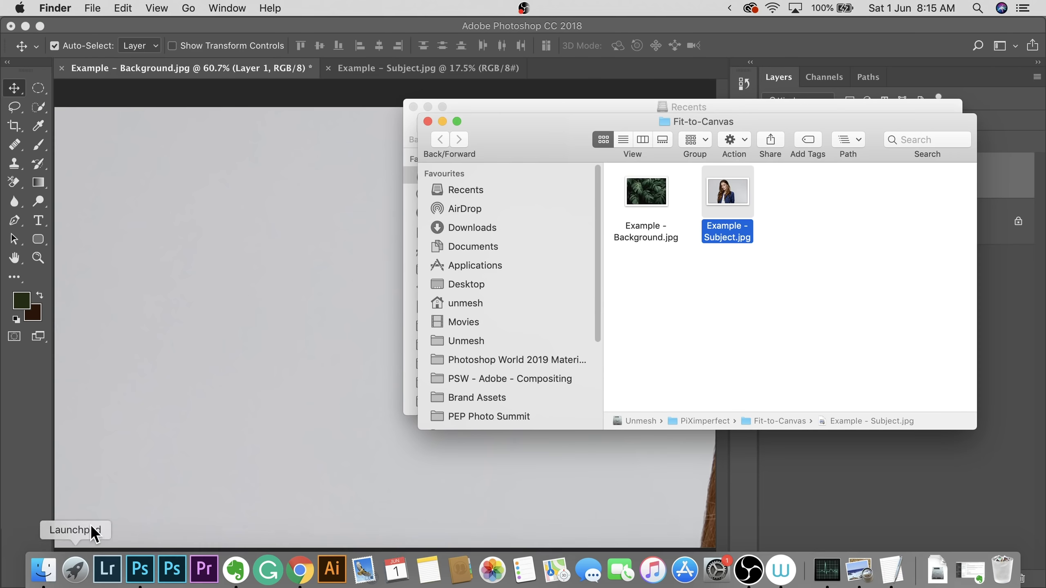
pyautogui.moveTo(739, 192); pyautogui.dragTo(326, 268)
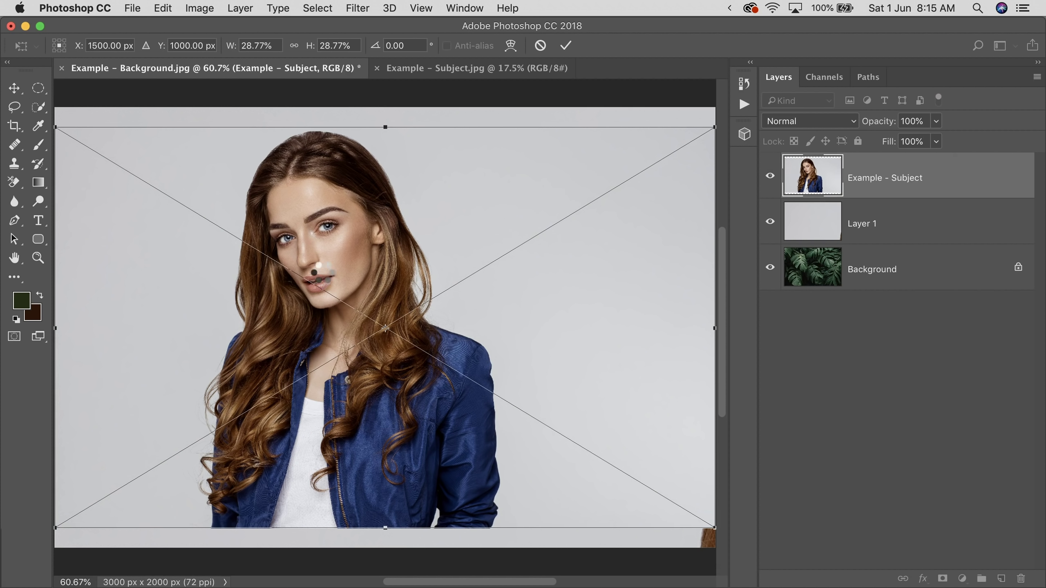
pyautogui.press('Return')
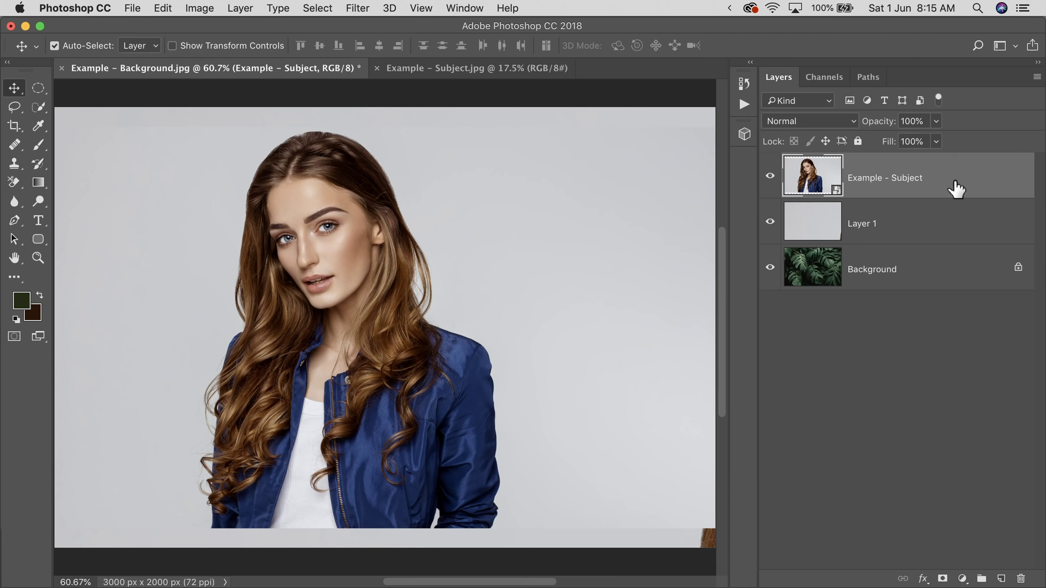
# - Delete the placed subject layer and re-place Example - Subject.jpg via File > Place Embedded
pyautogui.moveTo(955, 186); pyautogui.dragTo(1021, 579)
pyautogui.click(134, 13)
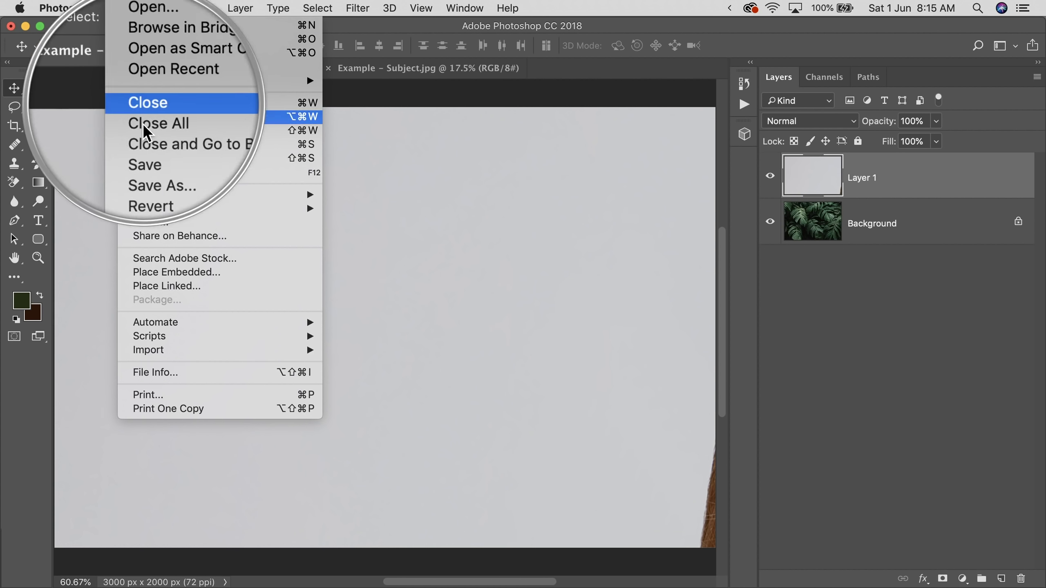
pyautogui.click(172, 272)
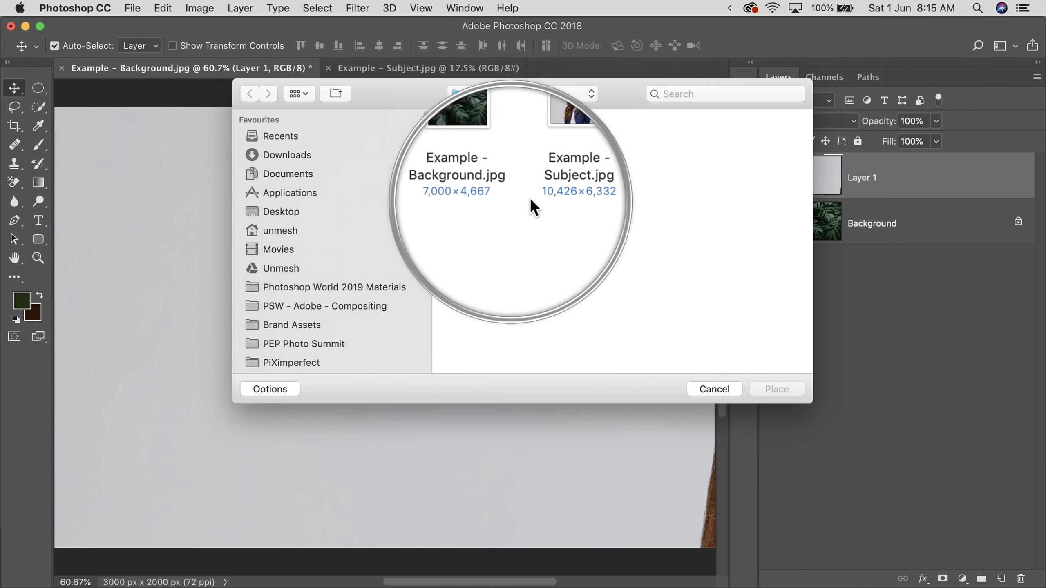
pyautogui.click(550, 140)
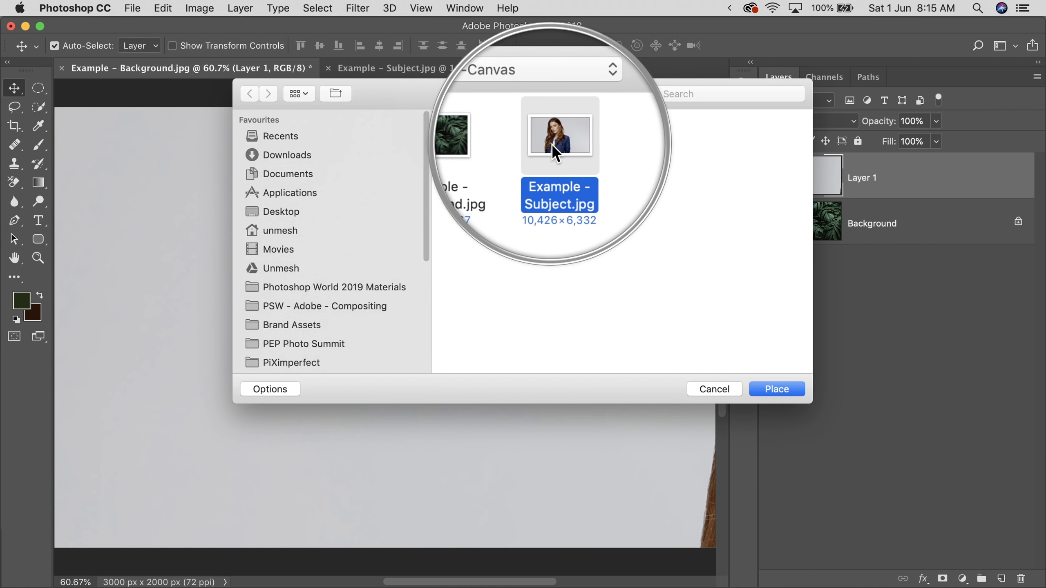
pyautogui.click(782, 391)
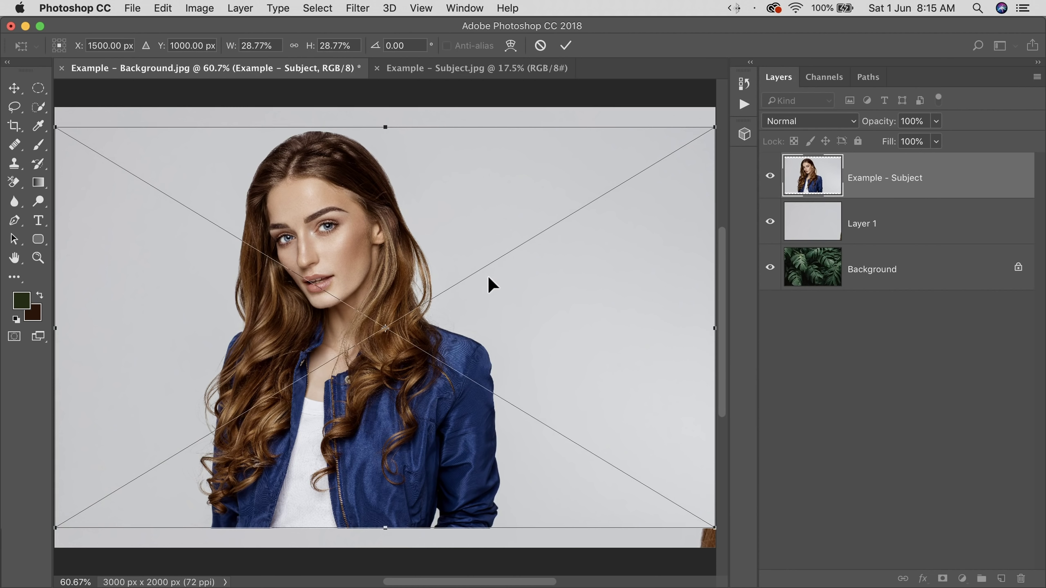
pyautogui.press('Return')
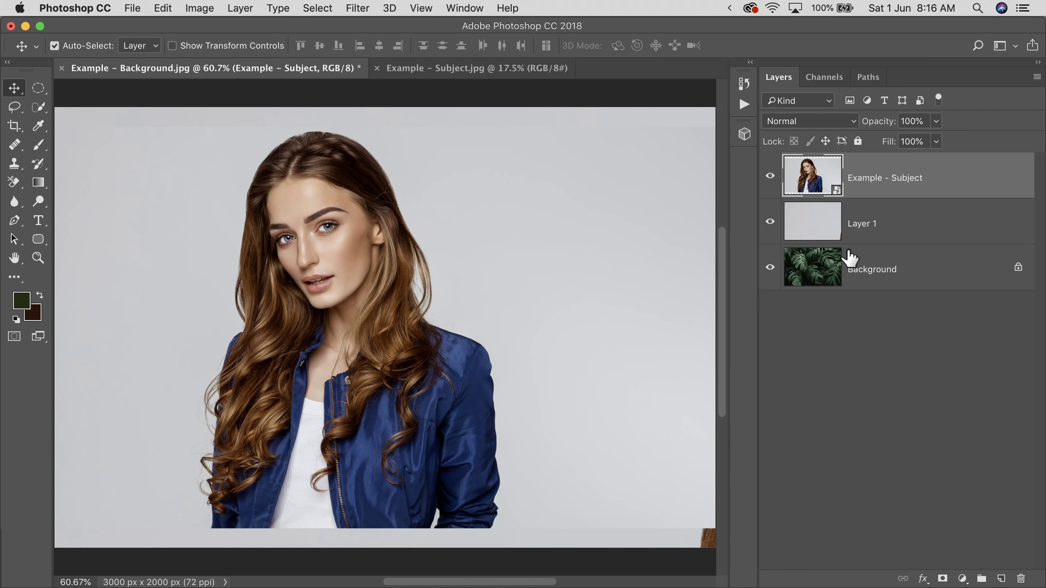
# - Delete the placed subject layer again and check Layer 1's size in Free Transform without changing it
pyautogui.moveTo(983, 177); pyautogui.dragTo(1021, 579)
pyautogui.press('super+t')
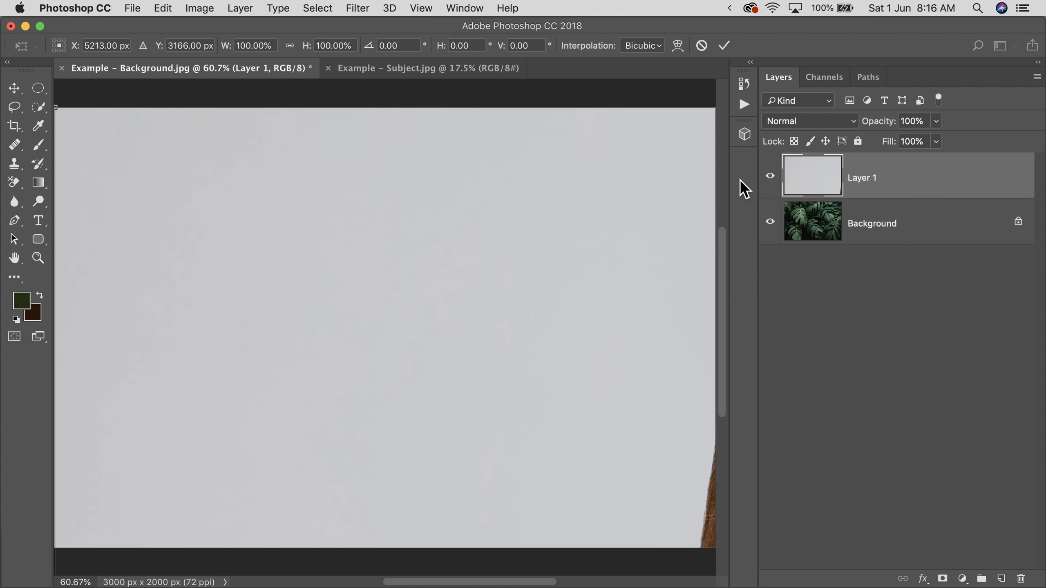
pyautogui.scroll(-4, 509, 264)
pyautogui.moveTo(572, 275); pyautogui.dragTo(477, 239)
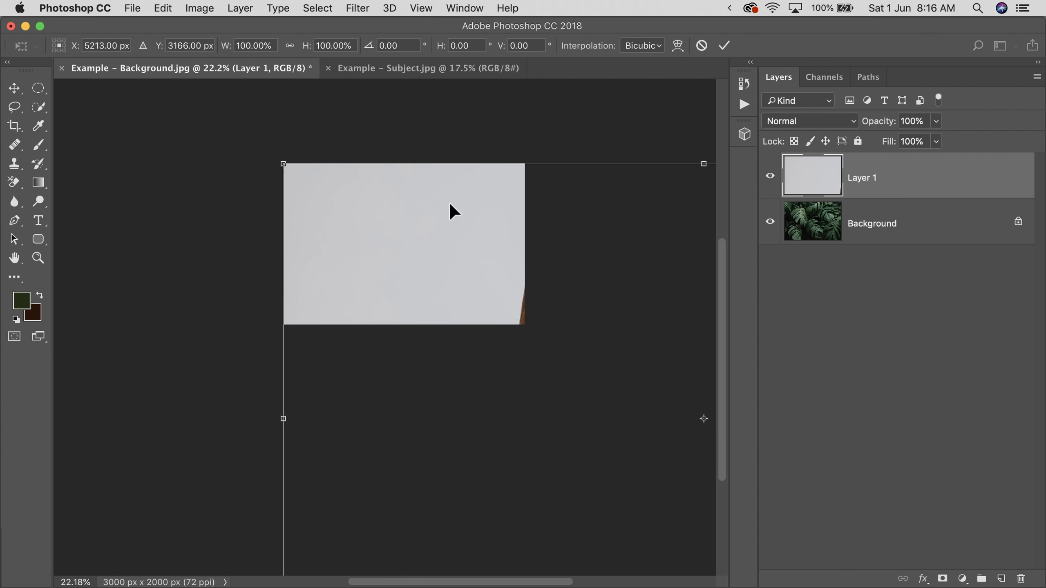
pyautogui.press('Return')
pyautogui.press('super+0')
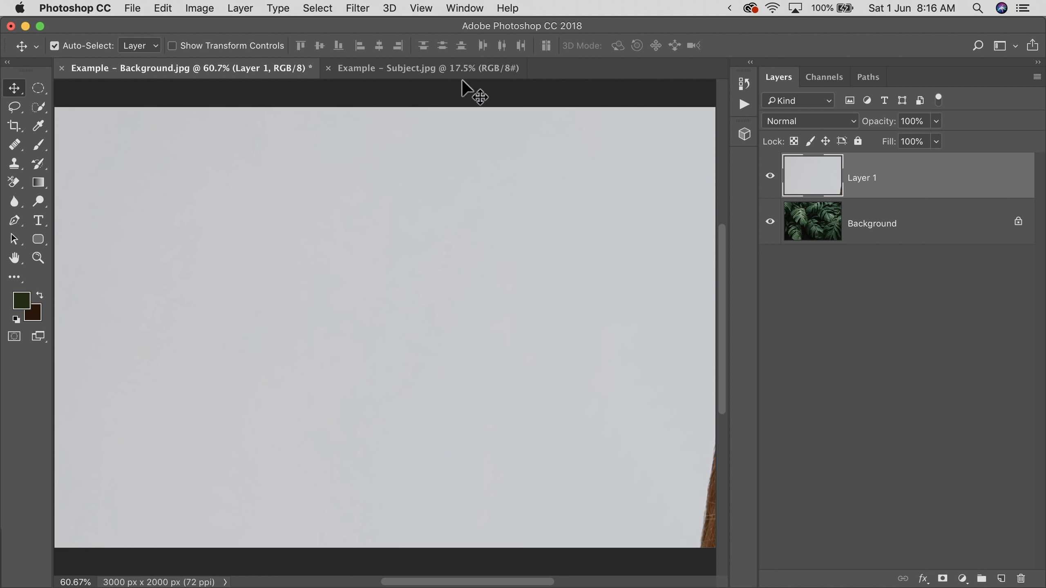
# - Show the Actions panel, collapse the existing set, and add a new set named 'PiX LIVE Fit to Canvas'
pyautogui.click(464, 8)
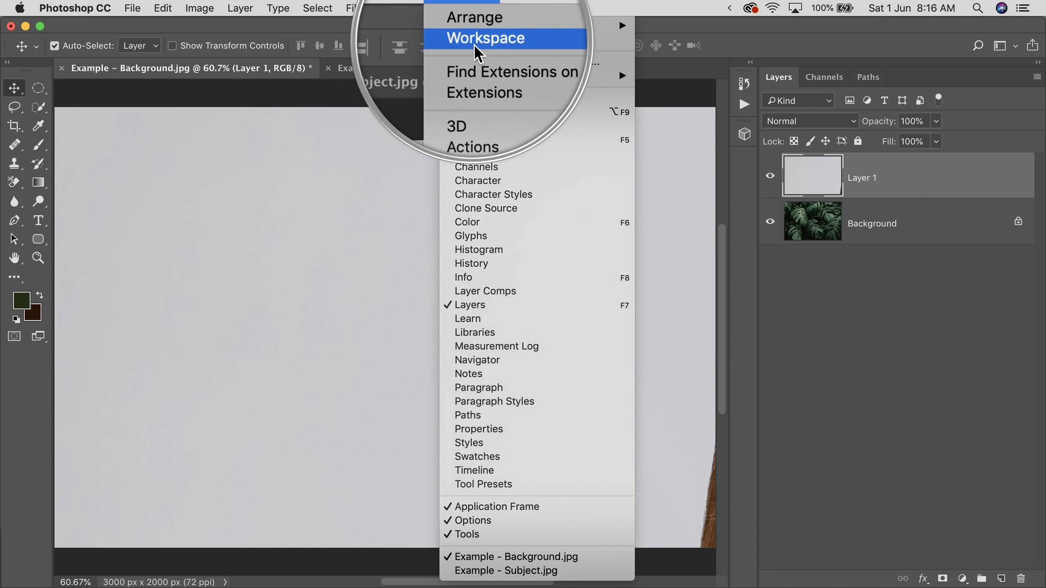
pyautogui.click(478, 115)
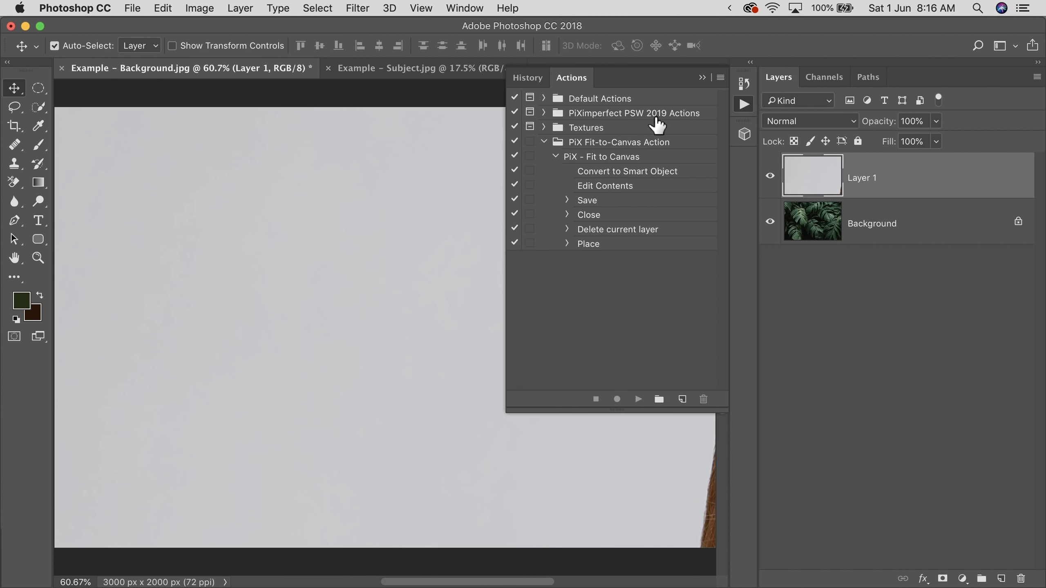
pyautogui.click(544, 142)
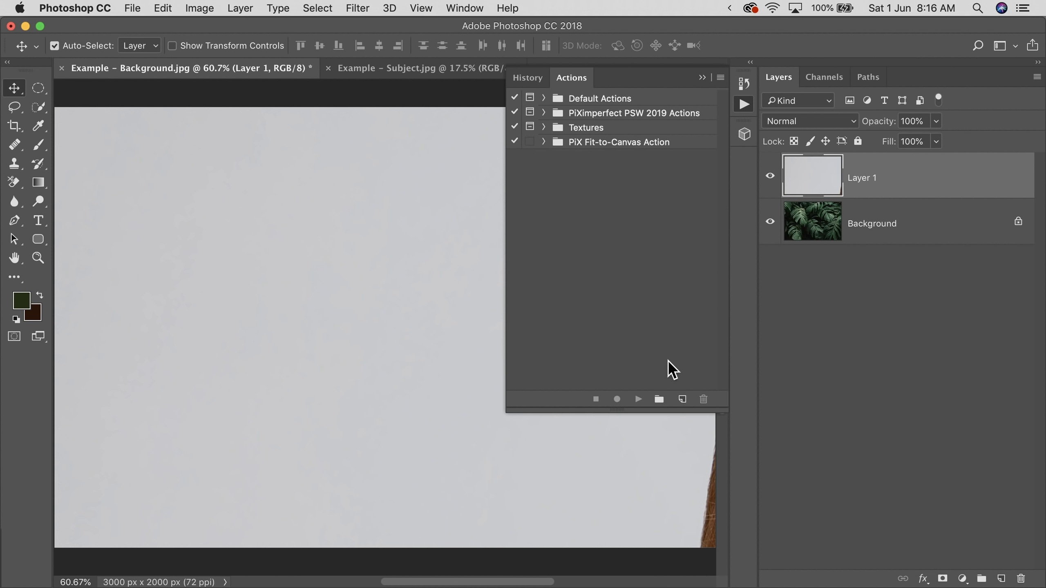
pyautogui.click(659, 400)
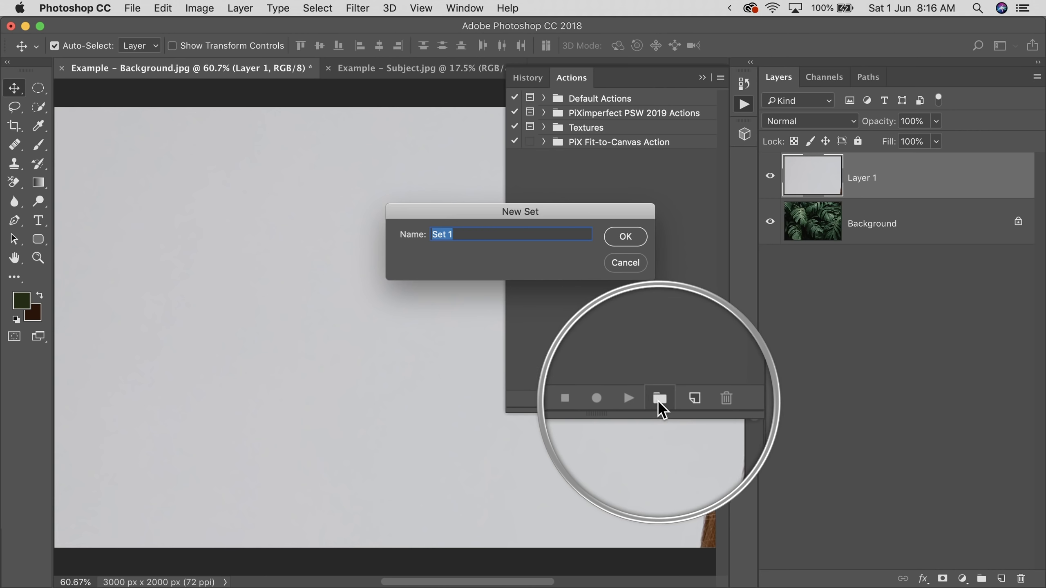
pyautogui.write('PiX')
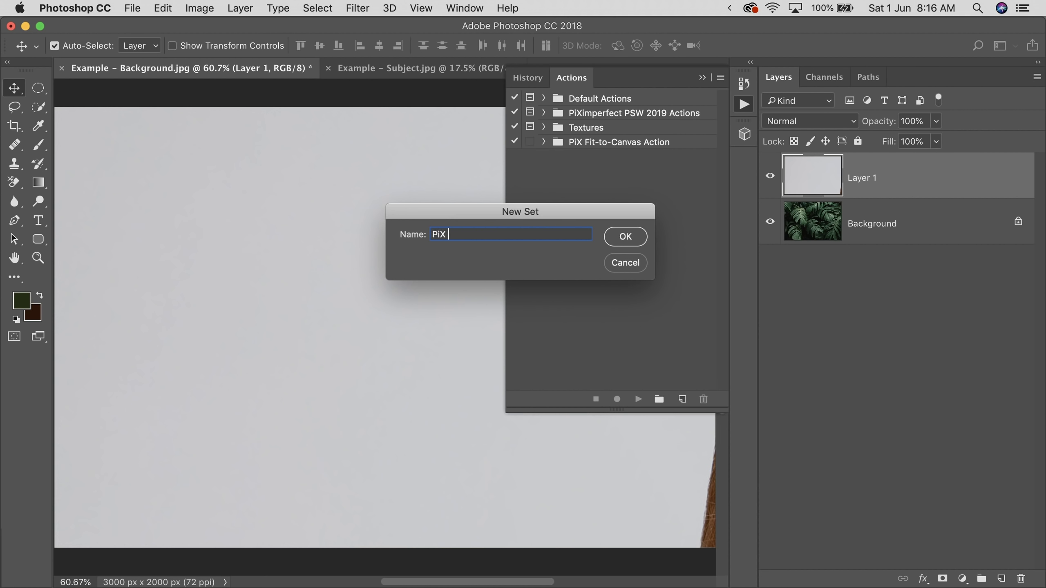
pyautogui.write(' LIVE Fit to Canvas')
pyautogui.press('Return')
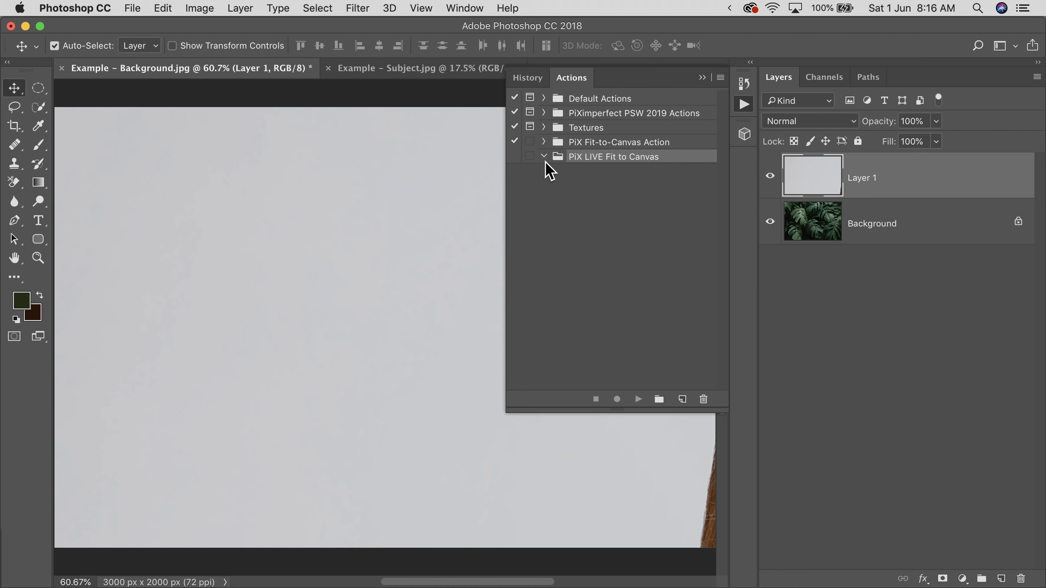
# - Create a new action named 'Fit to Canvas' and start recording it
pyautogui.click(682, 400)
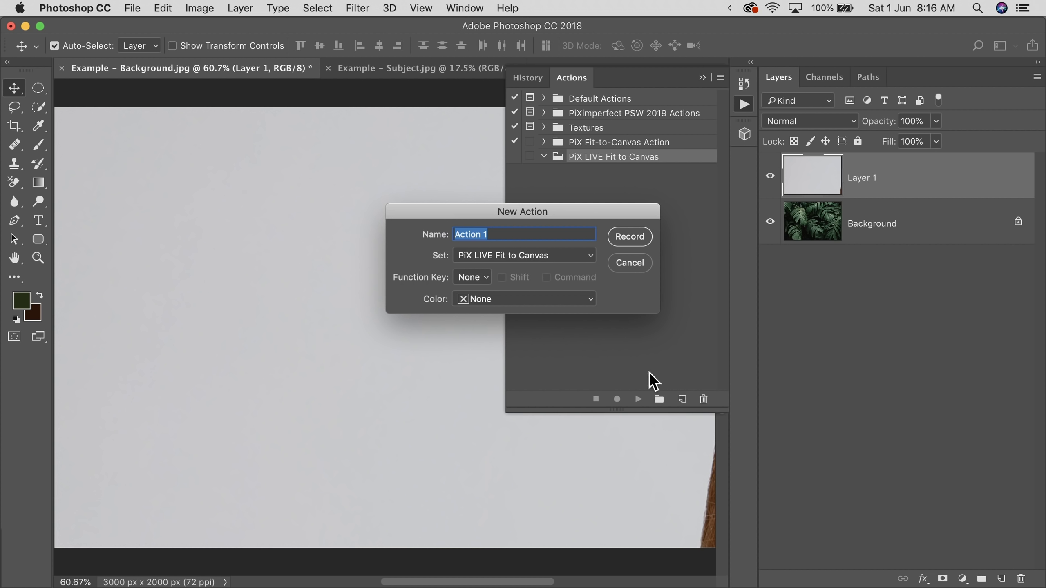
pyautogui.write('Fit to Canvas')
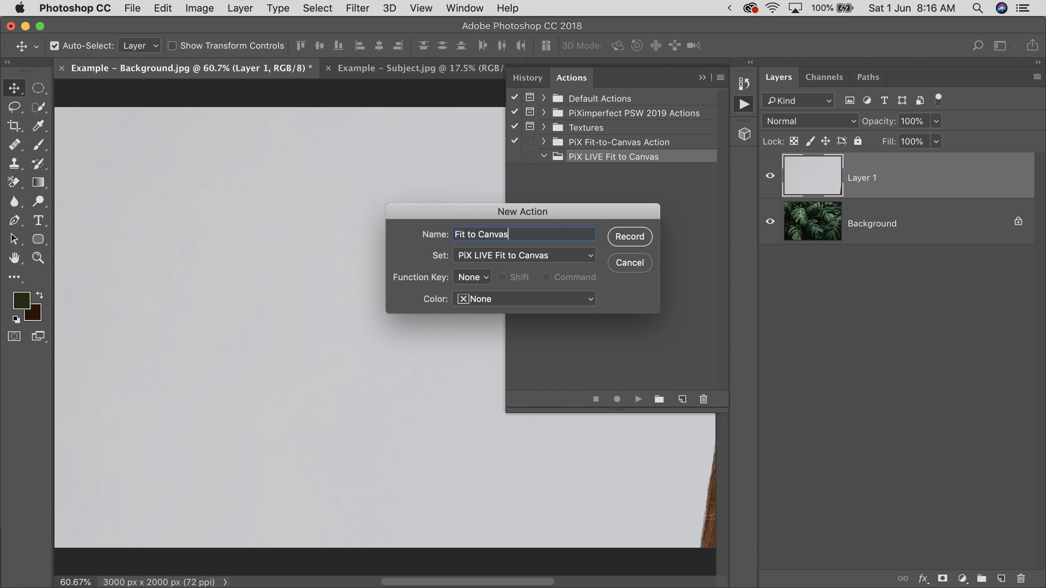
pyautogui.click(631, 244)
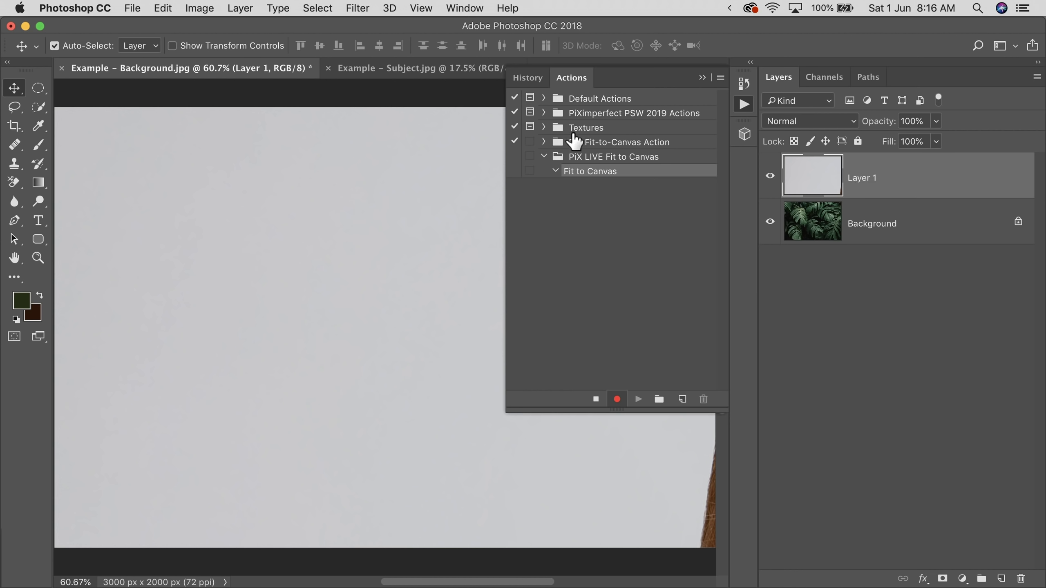
# - Convert Layer 1 to a smart object with Filter > Convert for Smart Filters
pyautogui.click(358, 7)
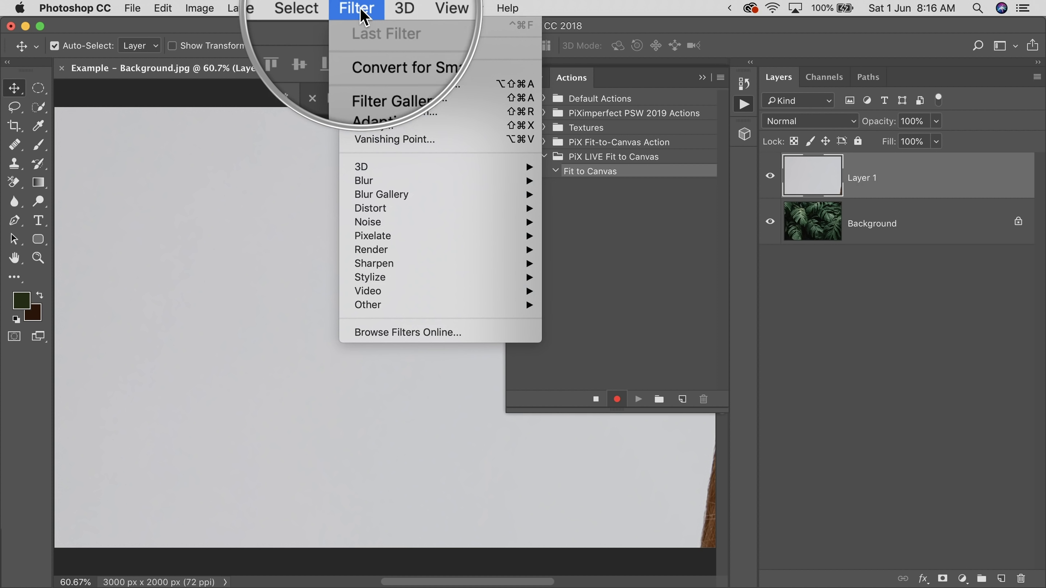
pyautogui.click(385, 52)
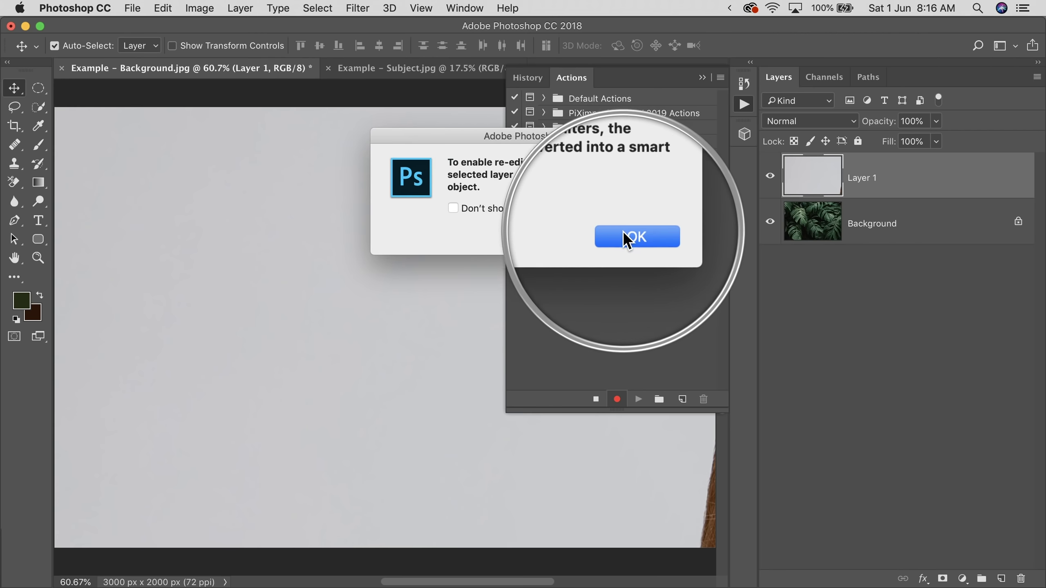
pyautogui.click(623, 235)
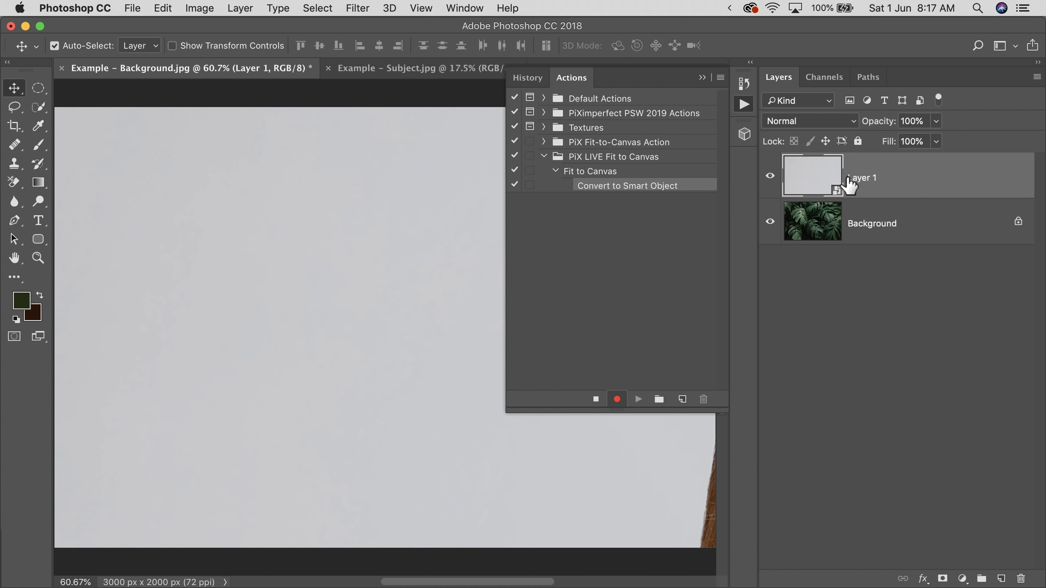
# - Open Layer 1's smart object contents, the 10426 × 6332 px portrait, from its Layers thumbnail
pyautogui.doubleClick(815, 182)
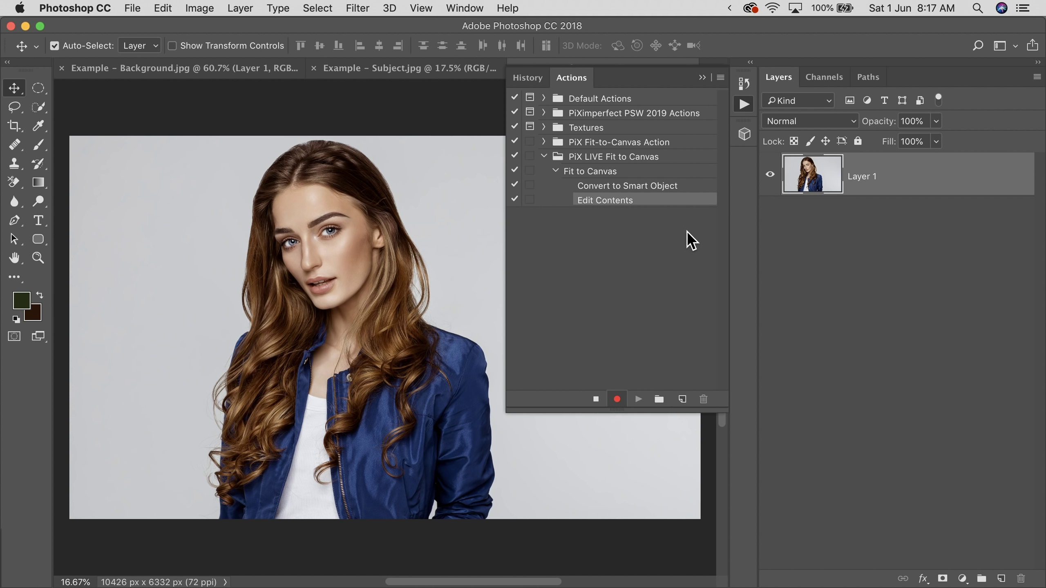
# - Save the smart object contents under a new name in a new 'Temp Fit' folder on the Desktop
pyautogui.click(138, 11)
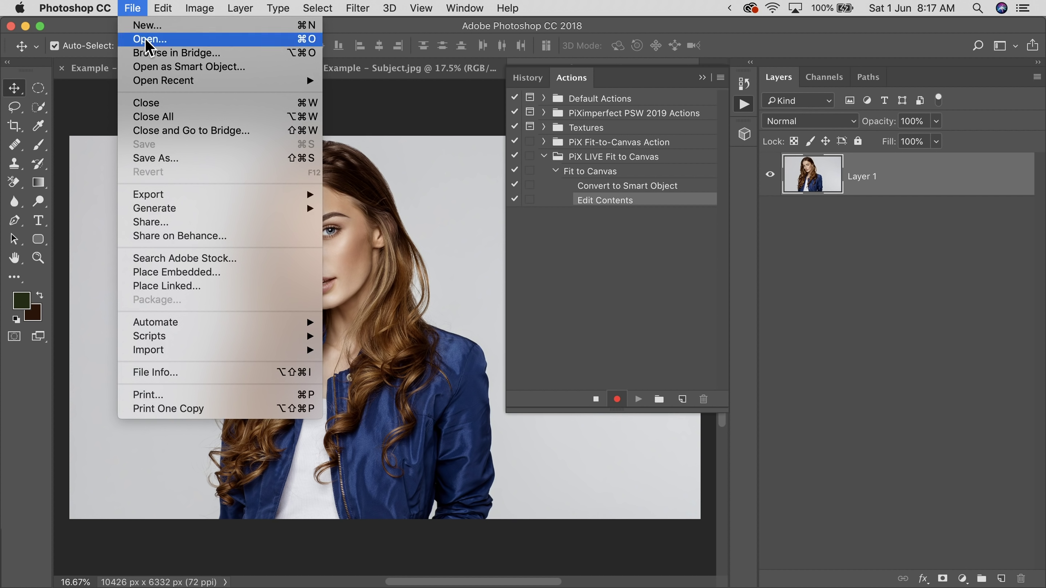
pyautogui.click(163, 159)
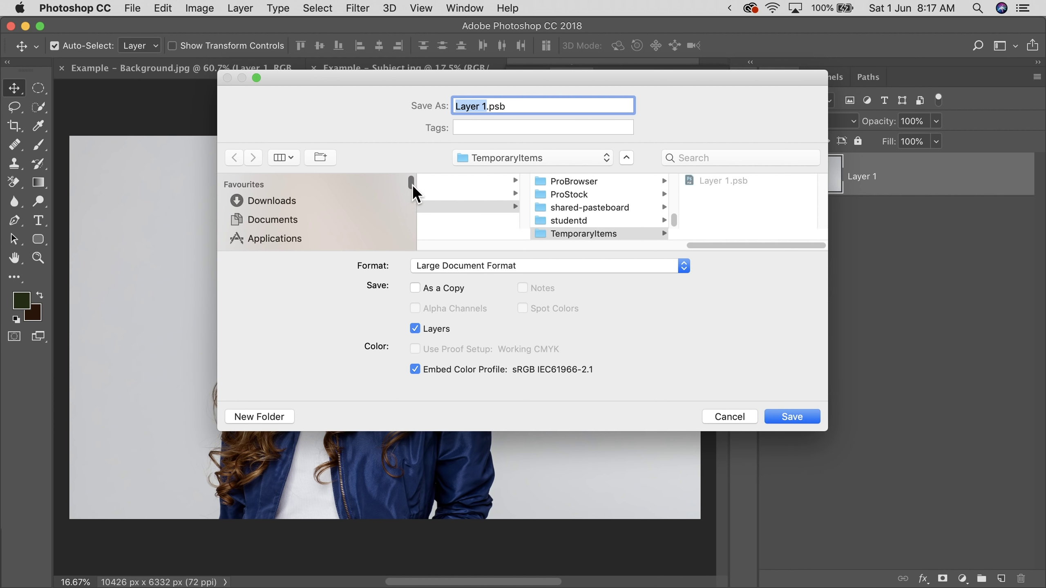
pyautogui.moveTo(412, 185); pyautogui.dragTo(407, 193)
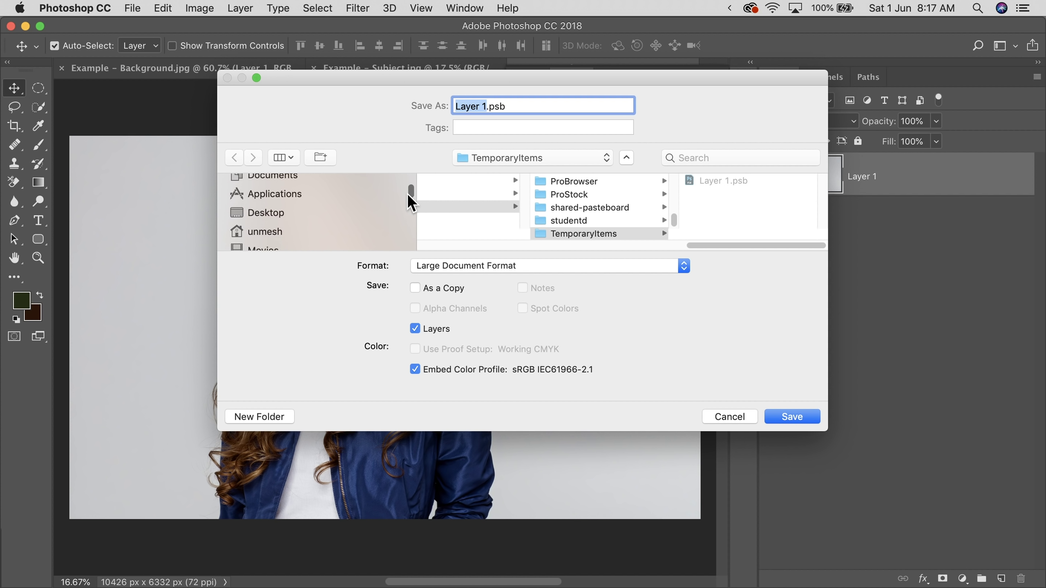
pyautogui.click(275, 223)
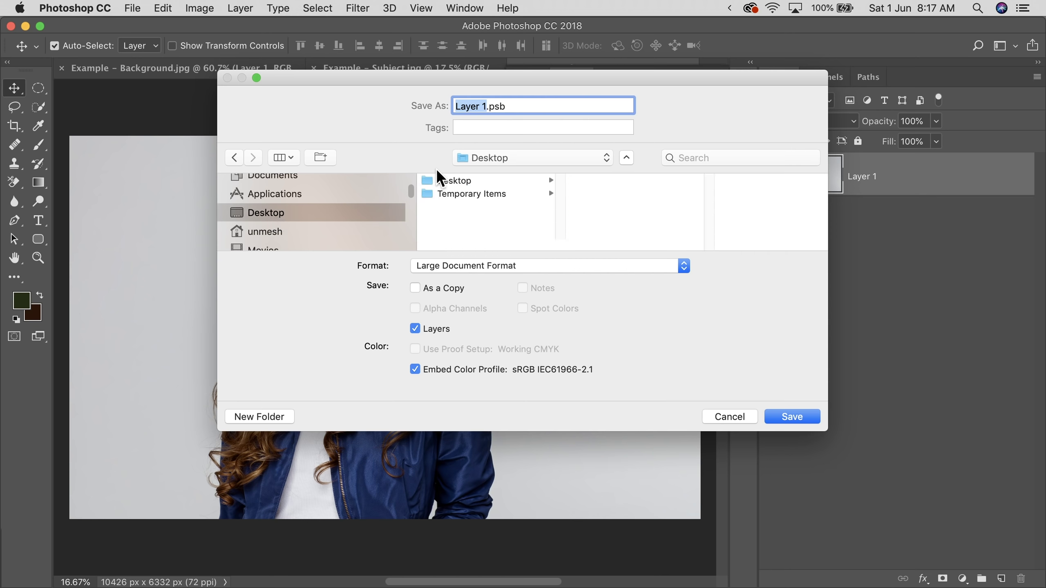
pyautogui.click(325, 156)
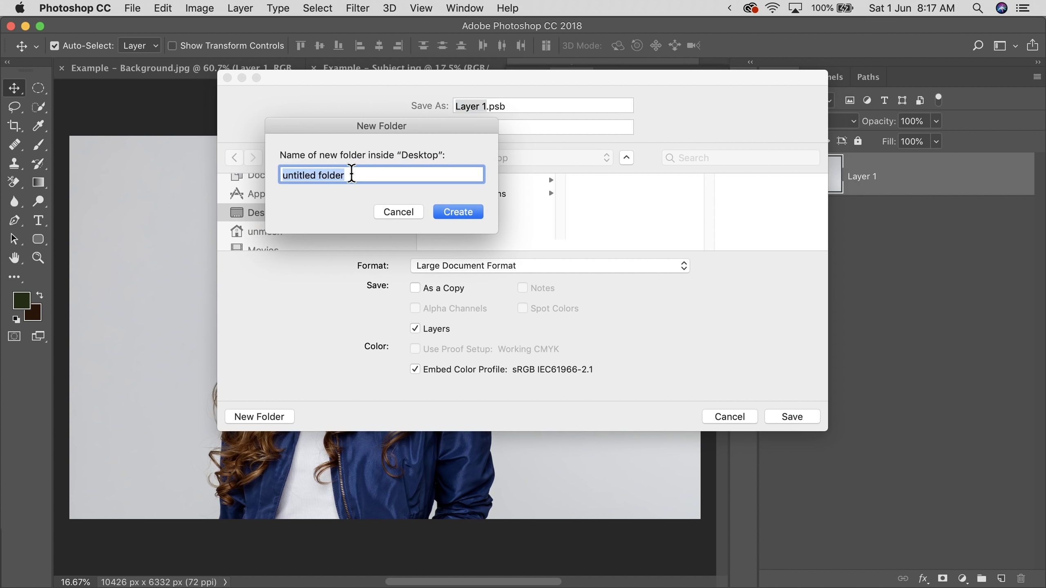
pyautogui.write('Temp Fit')
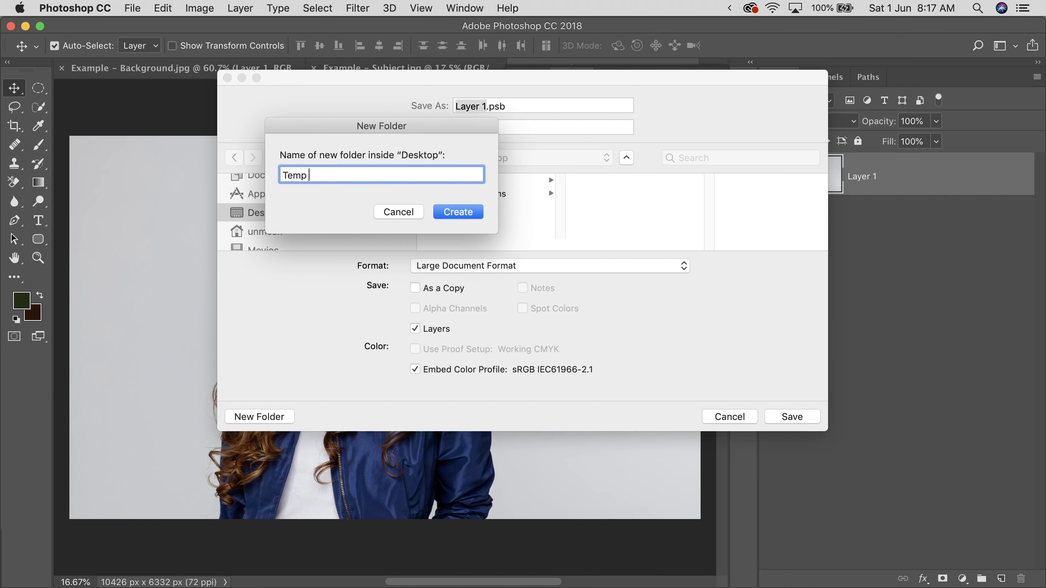
pyautogui.click(478, 213)
pyautogui.click(461, 193)
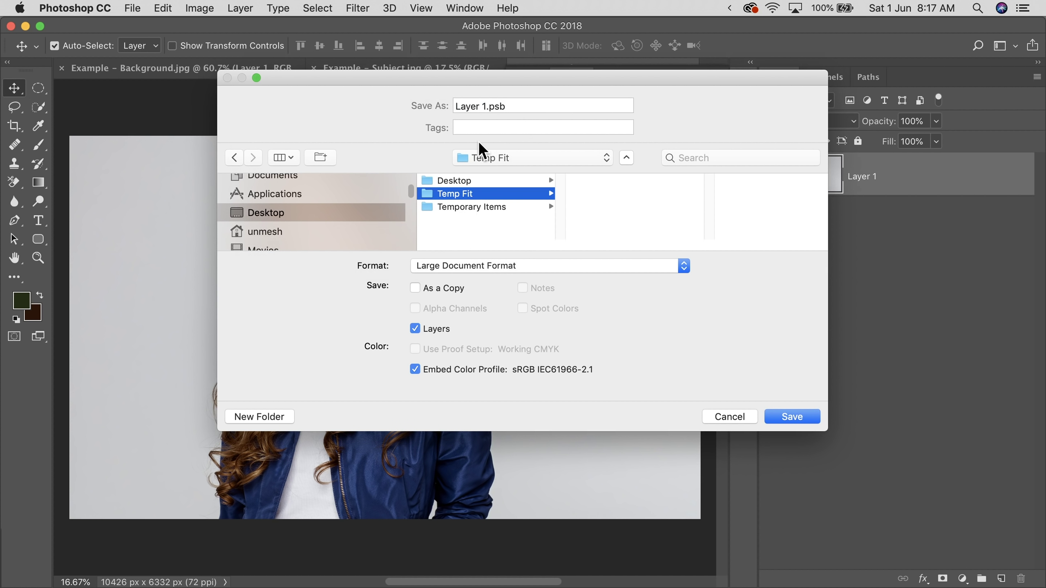
# - Save the file in Photoshop format as 'Canvas Fit.psd'
pyautogui.click(491, 112)
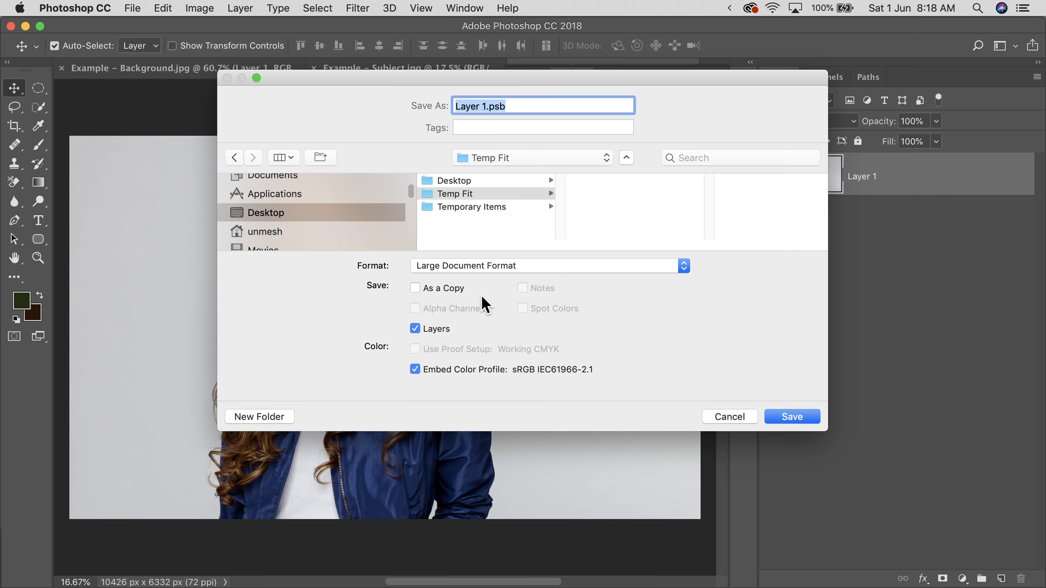
pyautogui.click(491, 266)
pyautogui.click(479, 252)
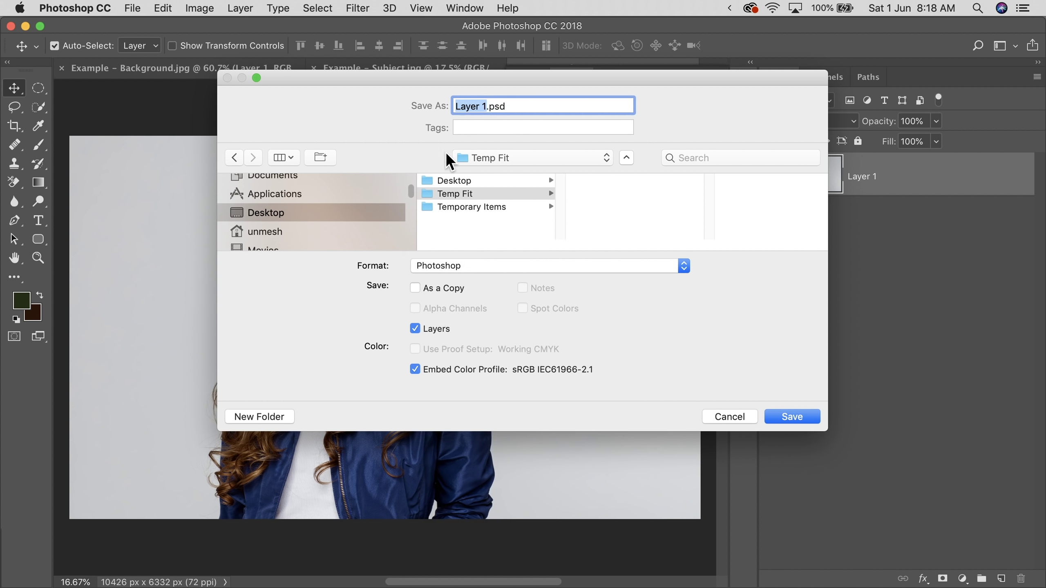
pyautogui.write('Fit to')
pyautogui.press('BackSpace')
pyautogui.press('BackSpace')
pyautogui.press('BackSpace')
pyautogui.press('BackSpace')
pyautogui.press('BackSpace')
pyautogui.press('BackSpace')
pyautogui.write('Canvas Fit')
pyautogui.click(799, 417)
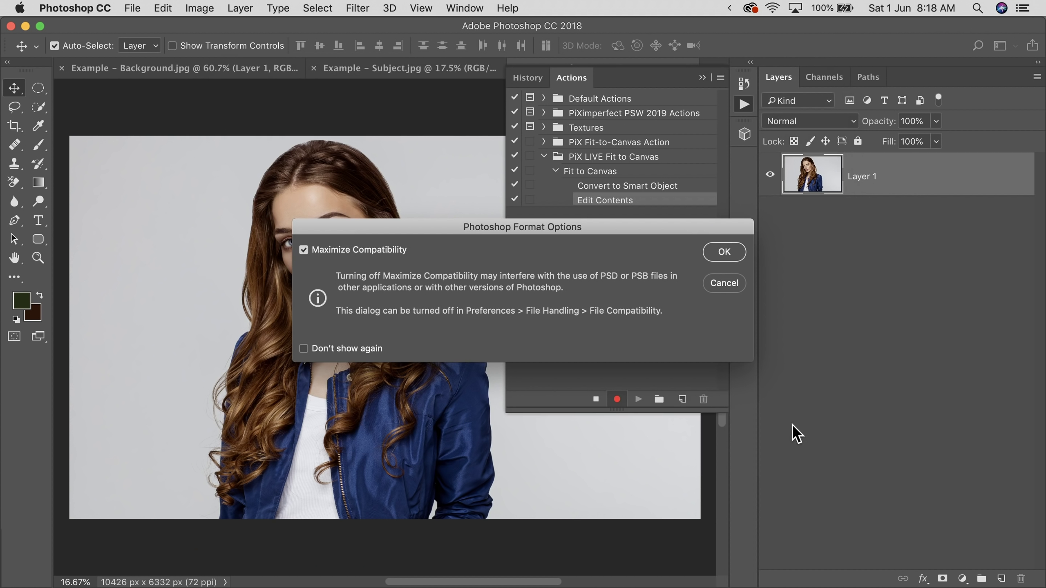
# - Accept the Photoshop format options and close Canvas Fit.psd to return to Background.jpg
pyautogui.press('Return')
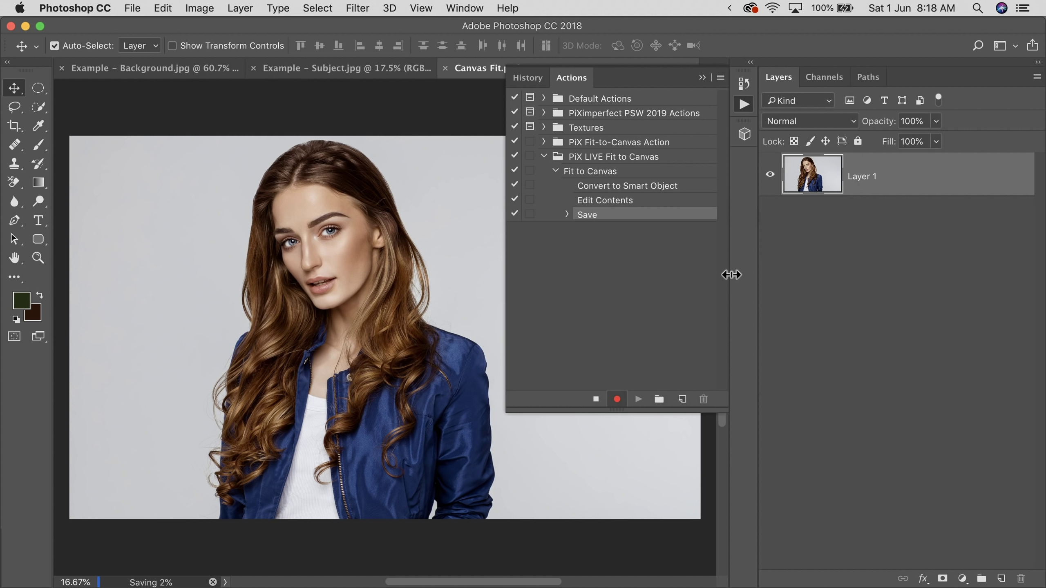
pyautogui.click(439, 68)
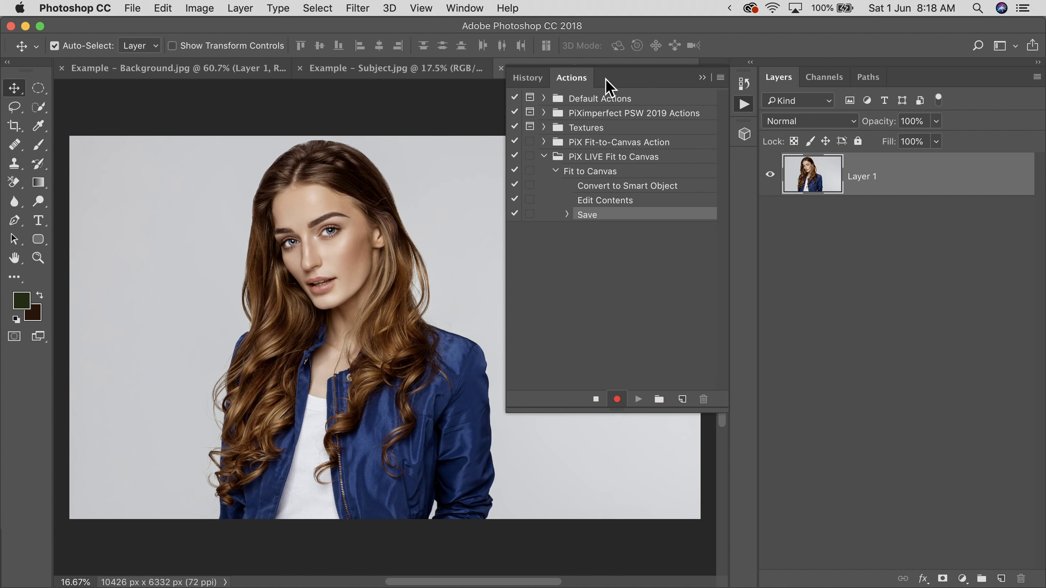
pyautogui.click(500, 68)
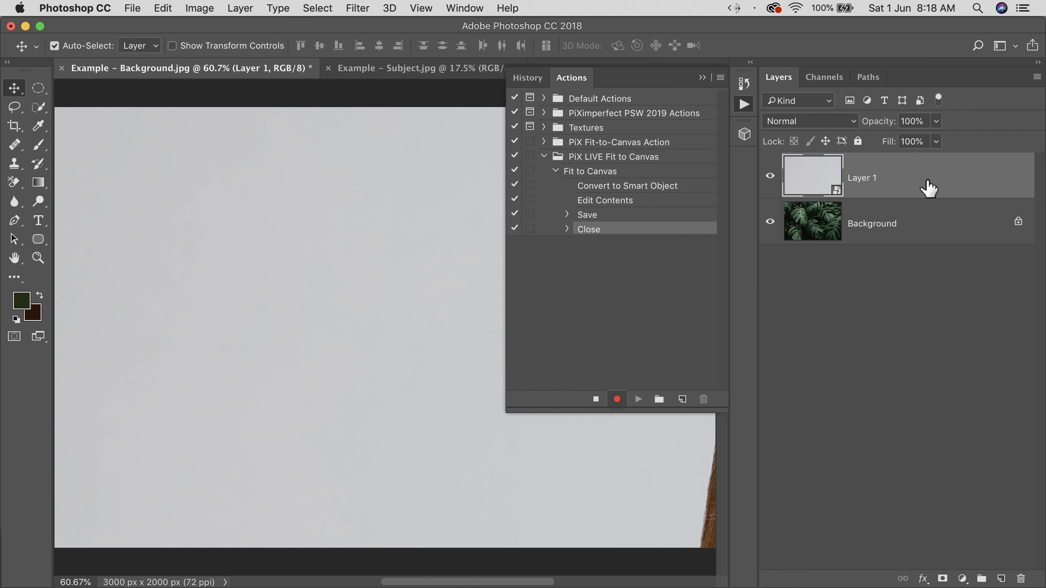
# - Delete Layer 1, then place Canvas Fit.psd as an embedded layer and commit it
pyautogui.moveTo(935, 177); pyautogui.dragTo(1021, 579)
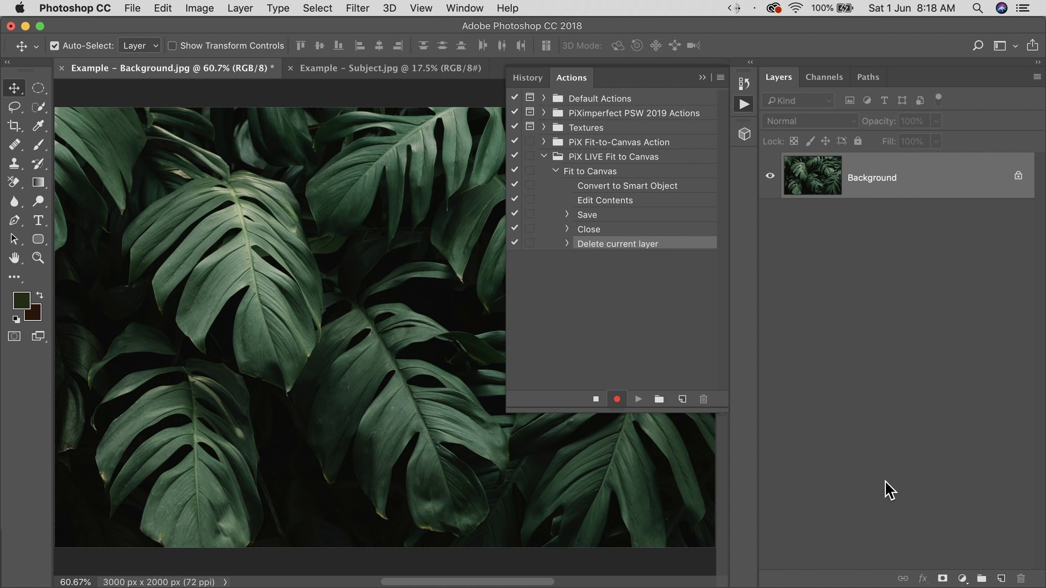
pyautogui.click(133, 8)
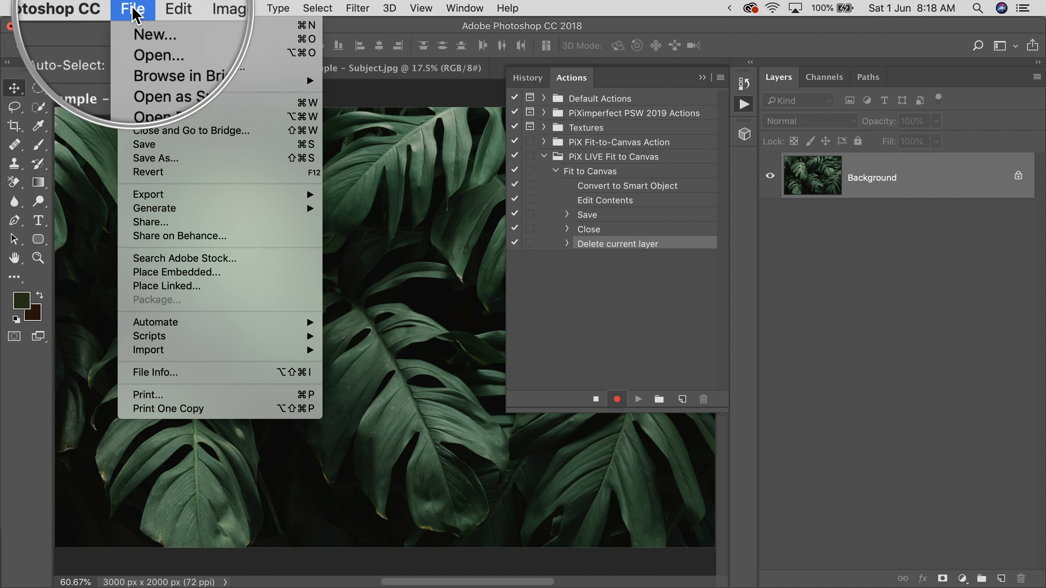
pyautogui.click(167, 272)
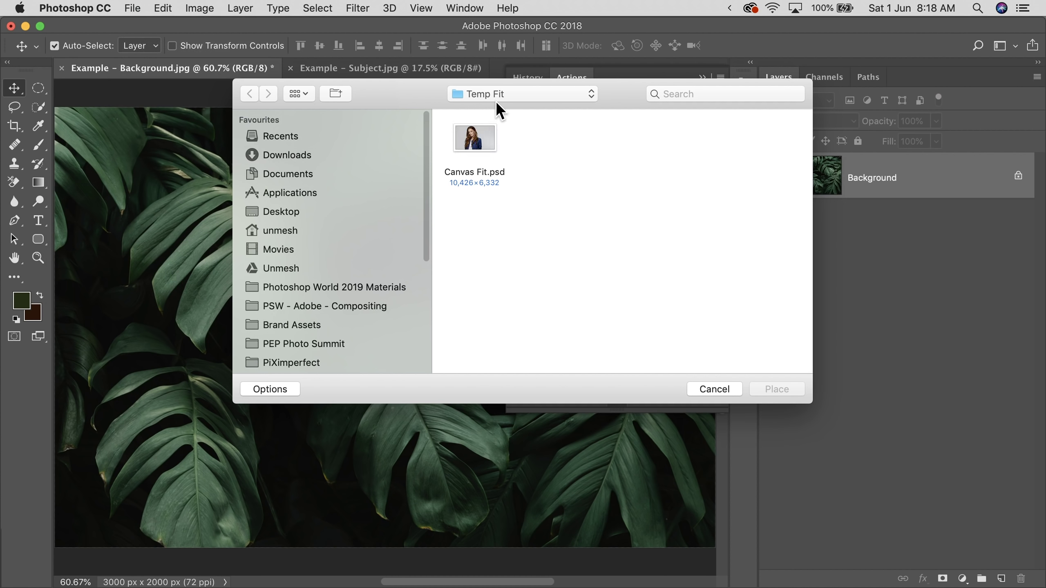
pyautogui.click(484, 143)
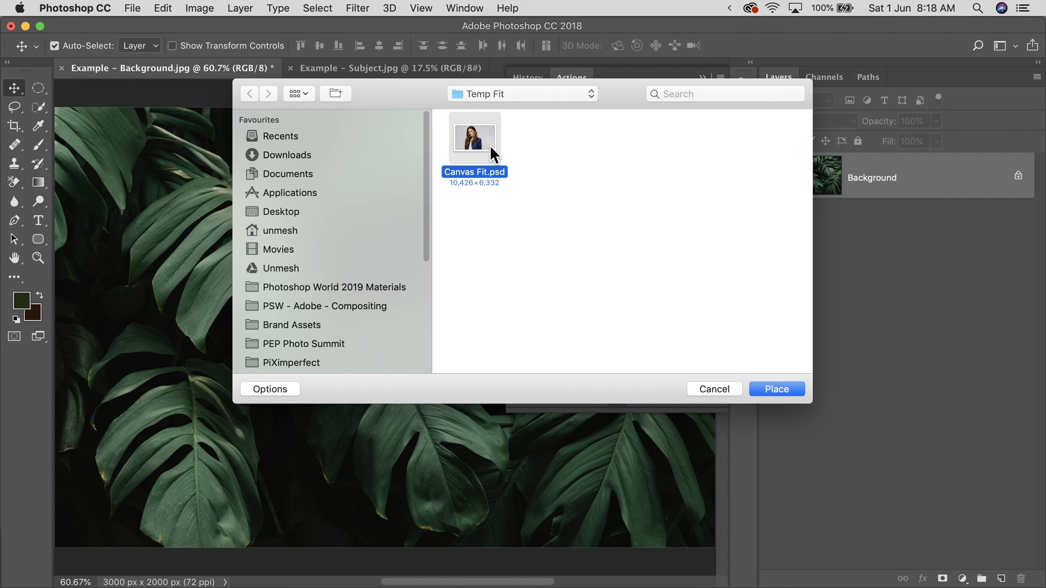
pyautogui.click(787, 396)
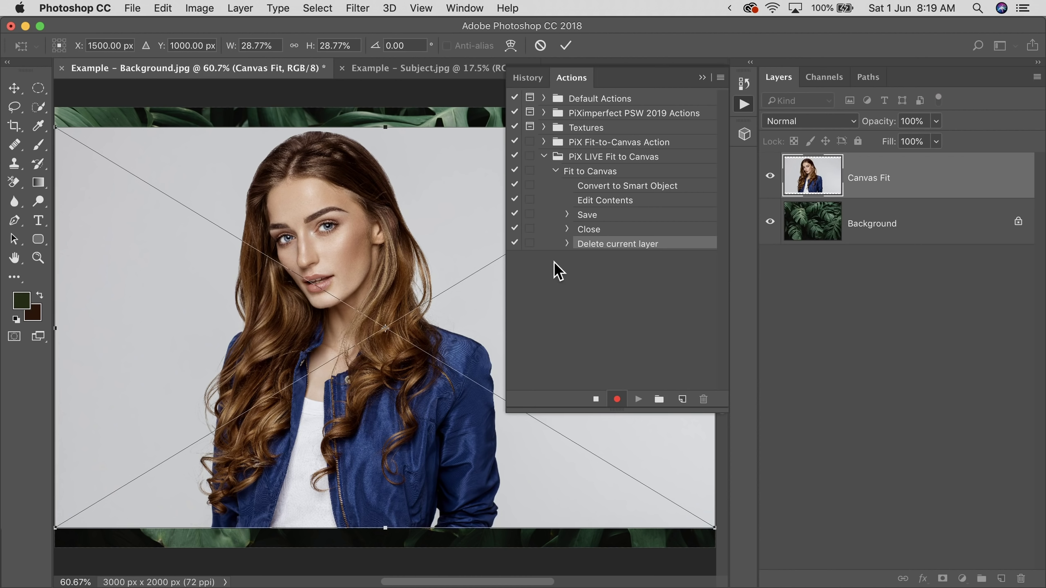
pyautogui.press('Return')
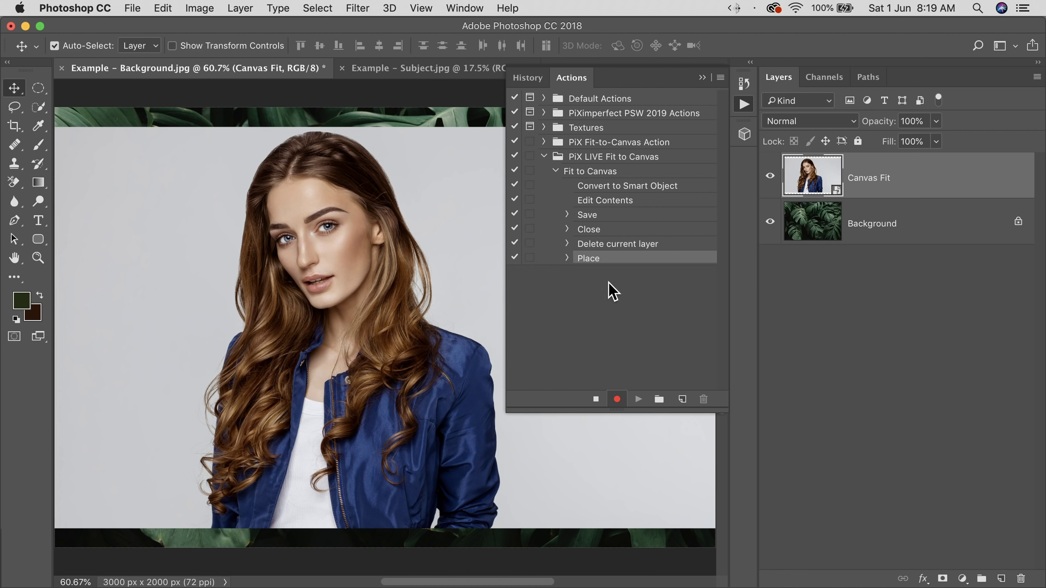
# - Stop recording, delete the Canvas Fit layer, and copy the whole Subject.jpg image
pyautogui.click(595, 399)
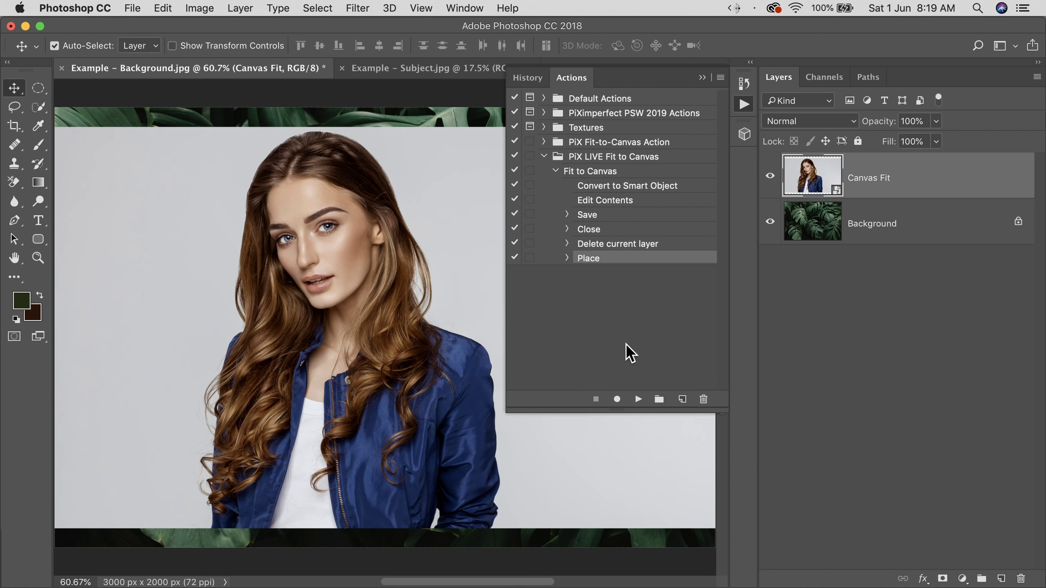
pyautogui.moveTo(966, 184); pyautogui.dragTo(1021, 579)
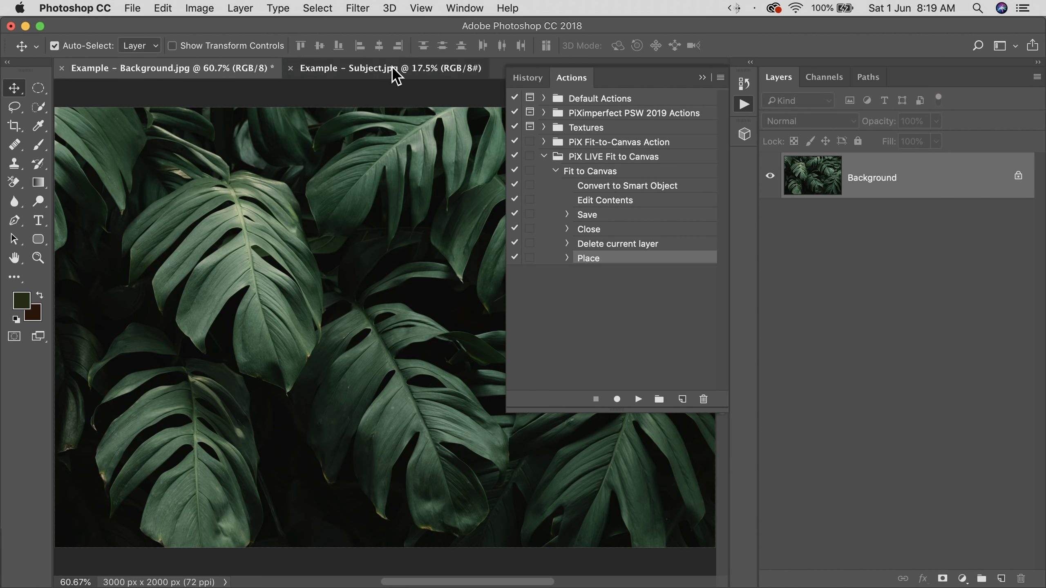
pyautogui.click(393, 69)
pyautogui.press('super+a')
pyautogui.press('super+c')
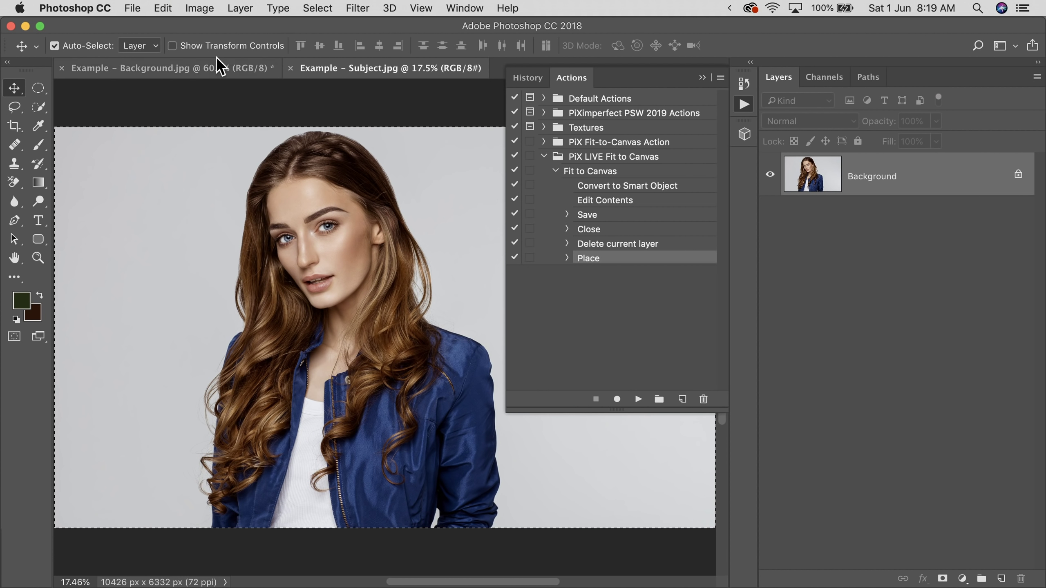
# - Paste the subject into Background.jpg and play the Fit to Canvas action on it
pyautogui.click(218, 66)
pyautogui.press('super+v')
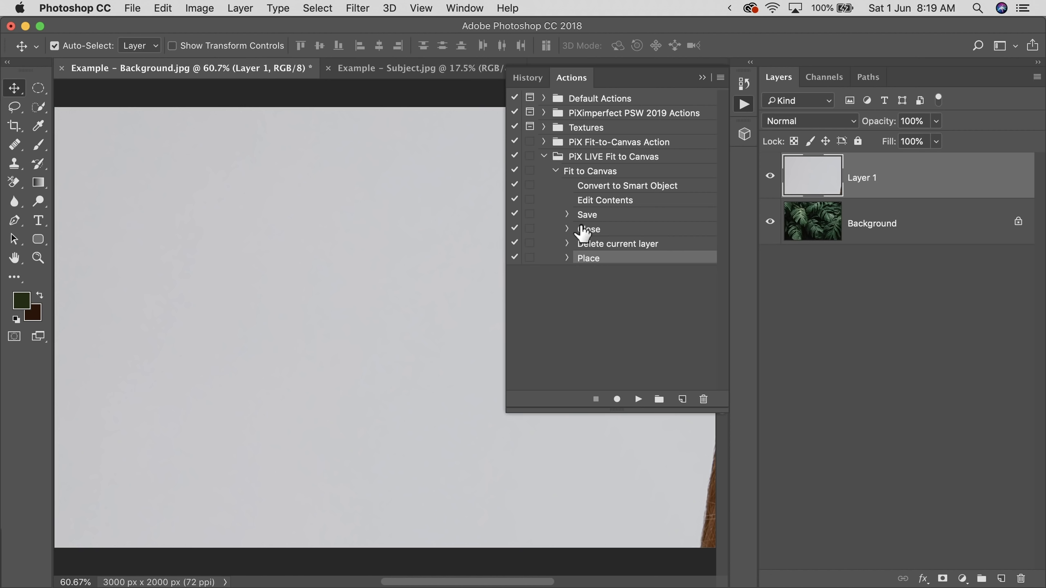
pyautogui.click(595, 178)
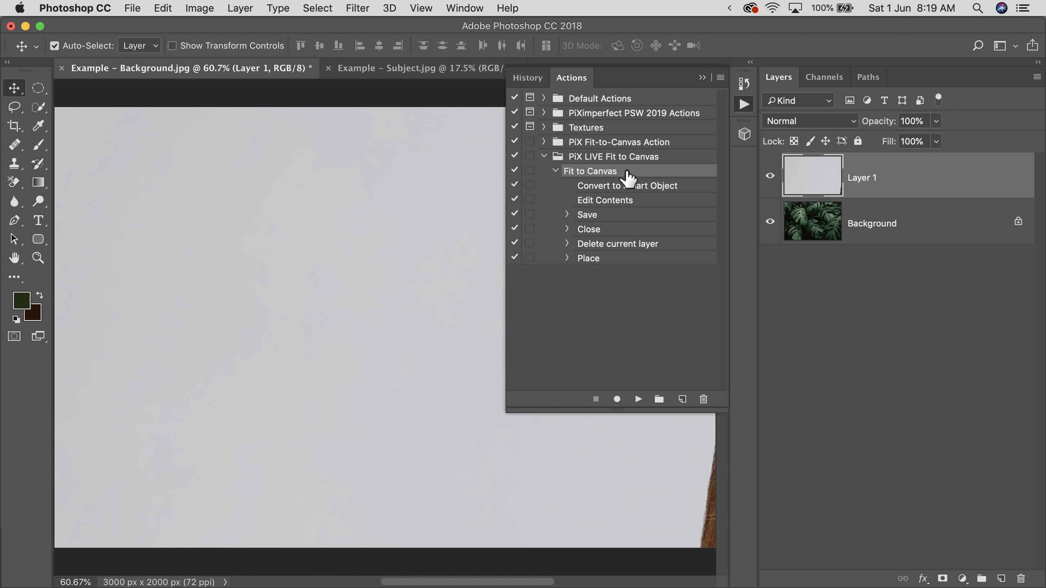
pyautogui.click(638, 399)
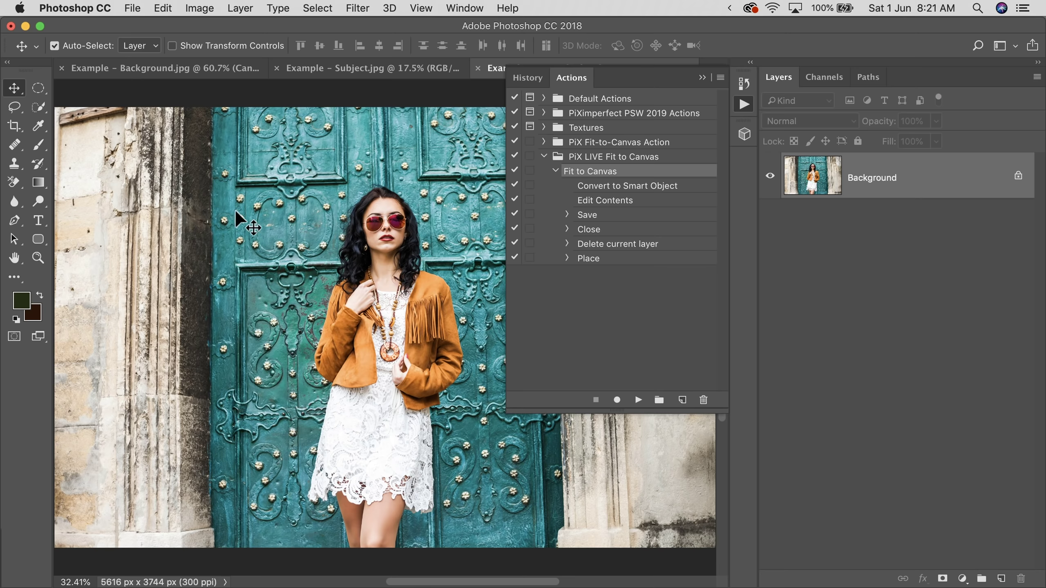
# - Paste the teal-door photo into Background.jpg, run Fit to Canvas, and toggle its visibility
pyautogui.press('super')
pyautogui.press('super+a')
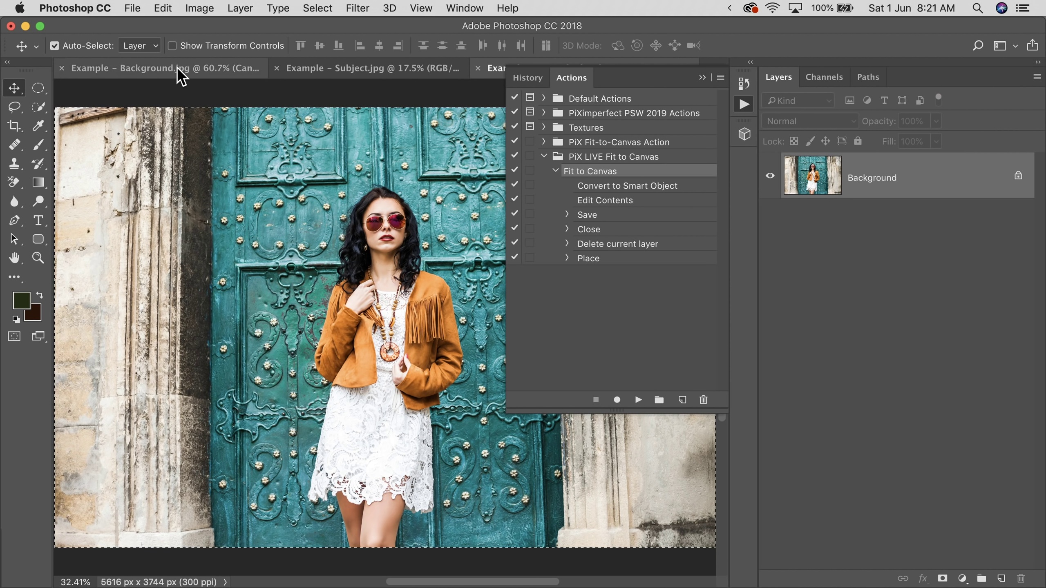
pyautogui.click(181, 69)
pyautogui.press('super+v')
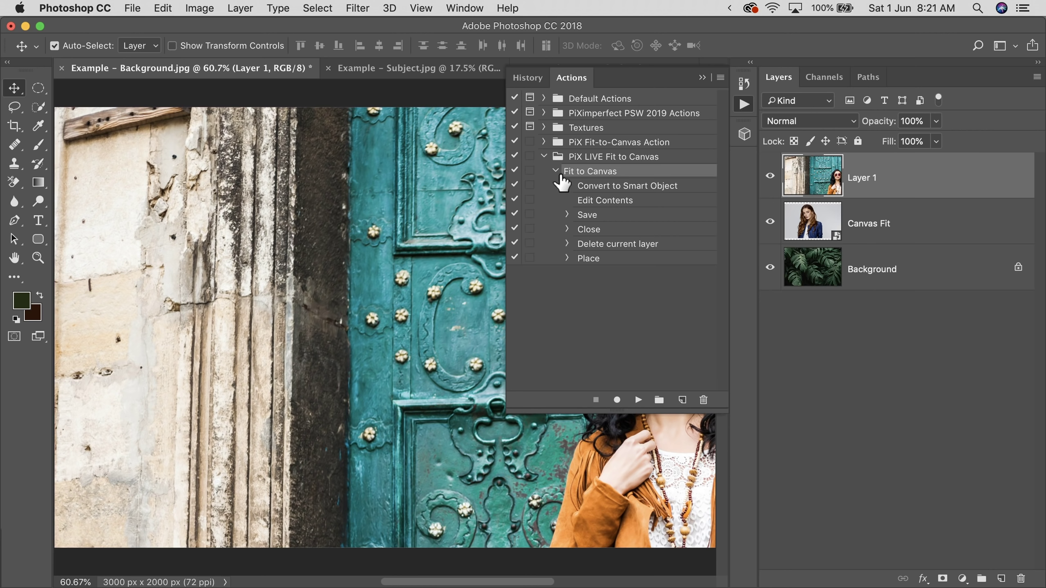
pyautogui.click(638, 400)
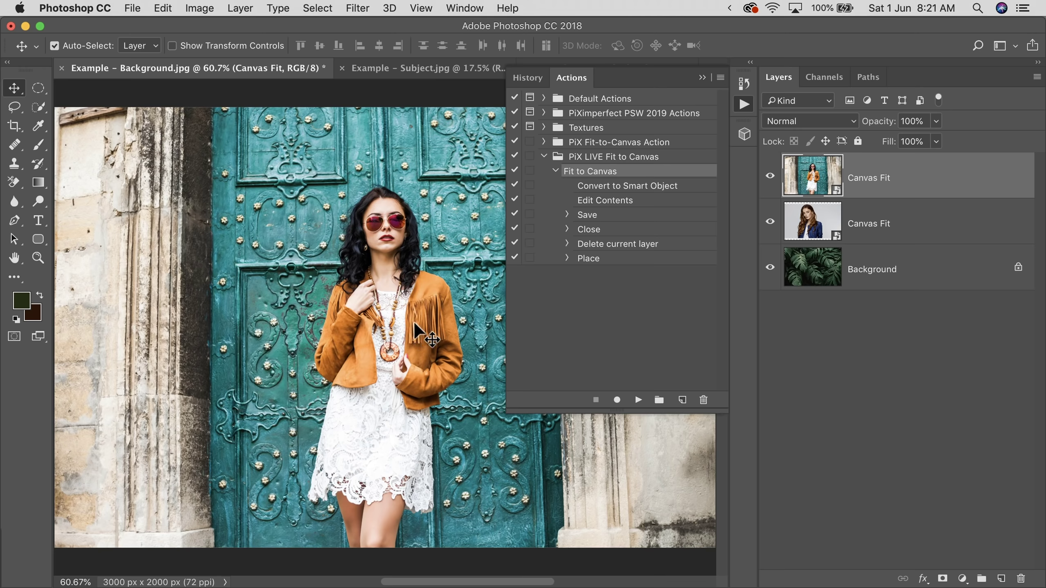
pyautogui.click(770, 176)
pyautogui.click(771, 176)
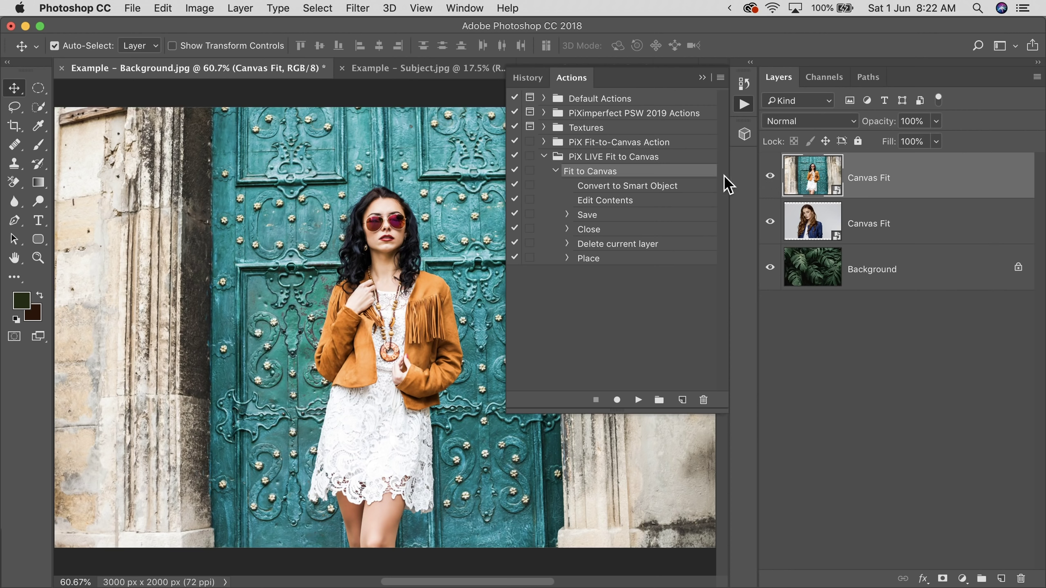